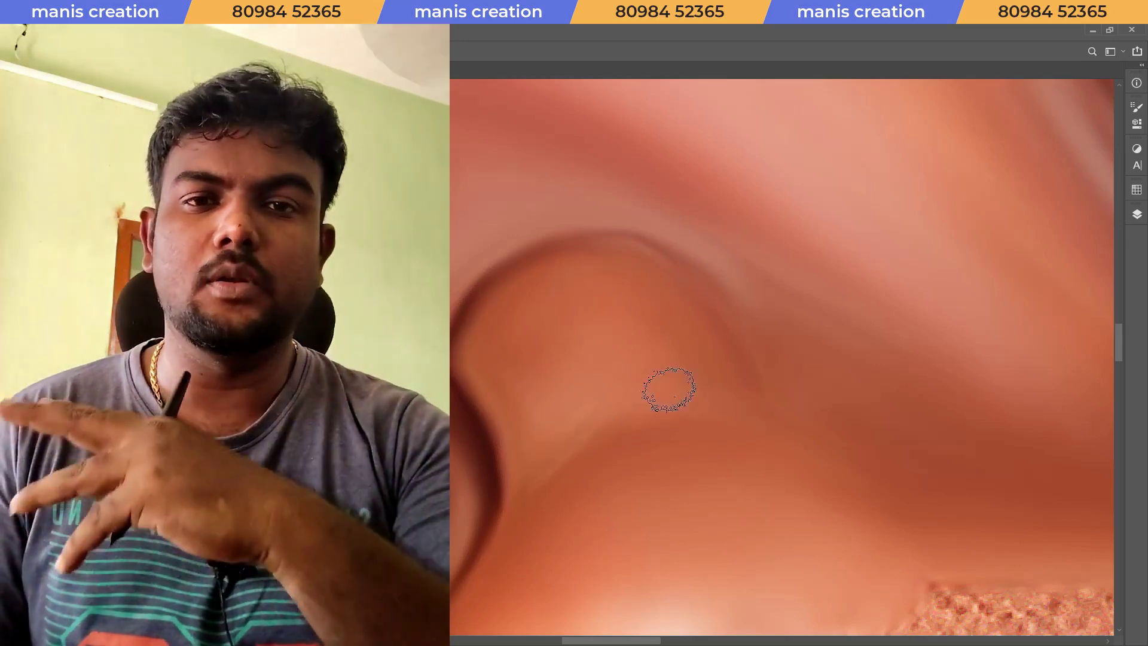
Step: Magnify the rough-textured nose and ready the Smudge brush at 70% strength, Normal mode
key(Escape)
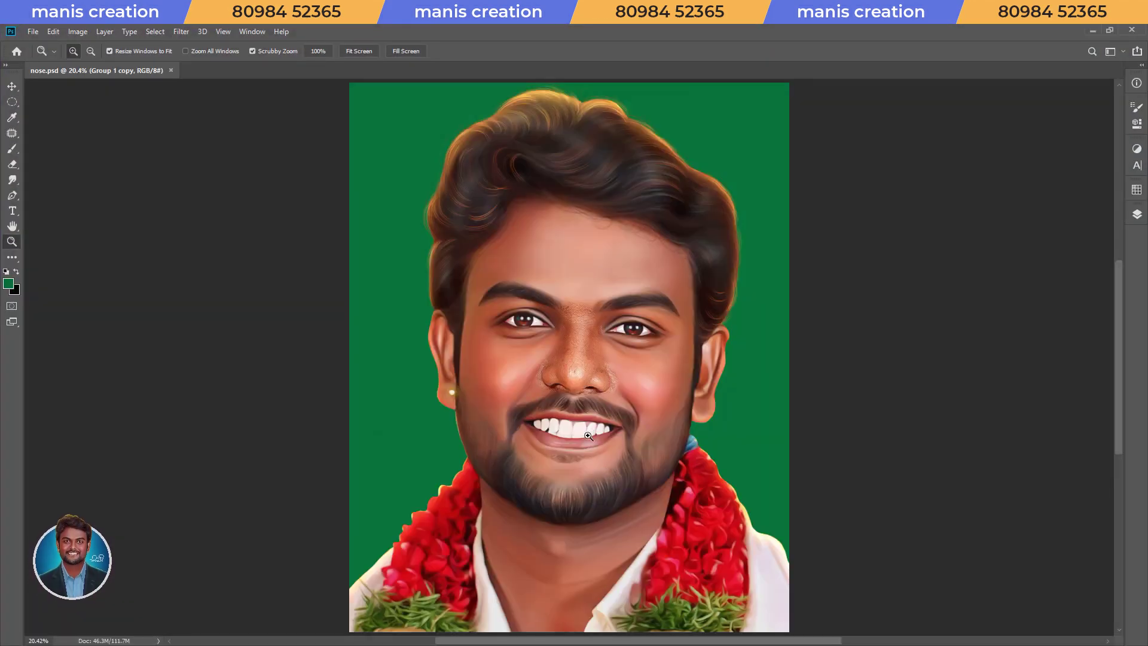
mouse_move(617, 436)
mouse_down()
mouse_move(620, 418)
mouse_move(583, 469)
mouse_up()
drag(587, 418, 591, 415)
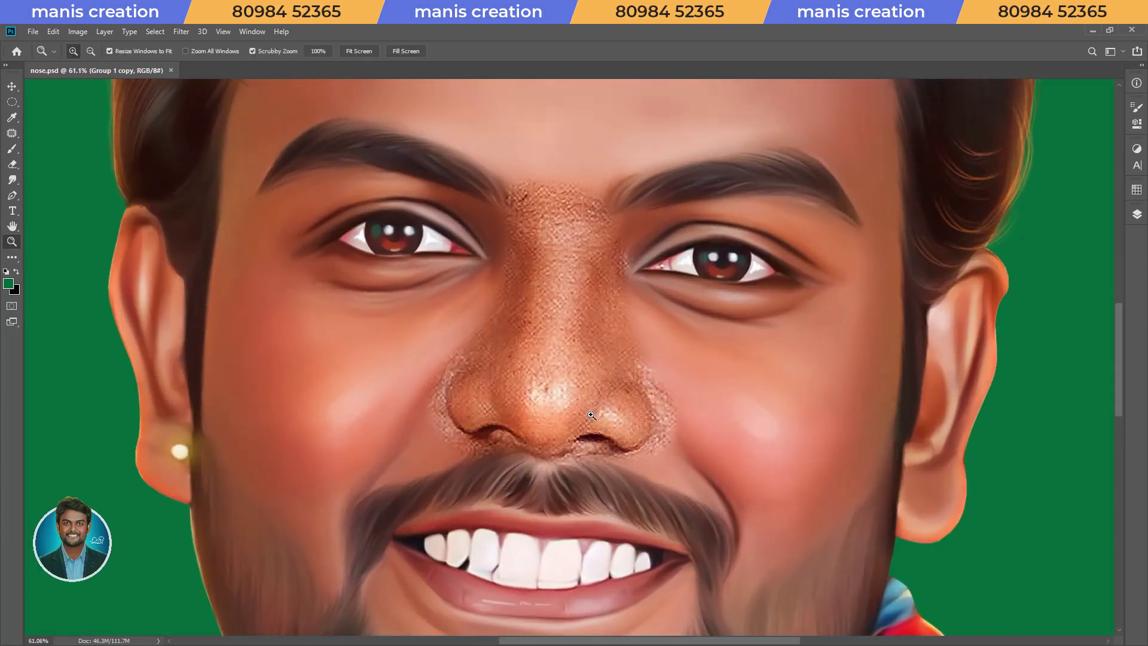
key(r)
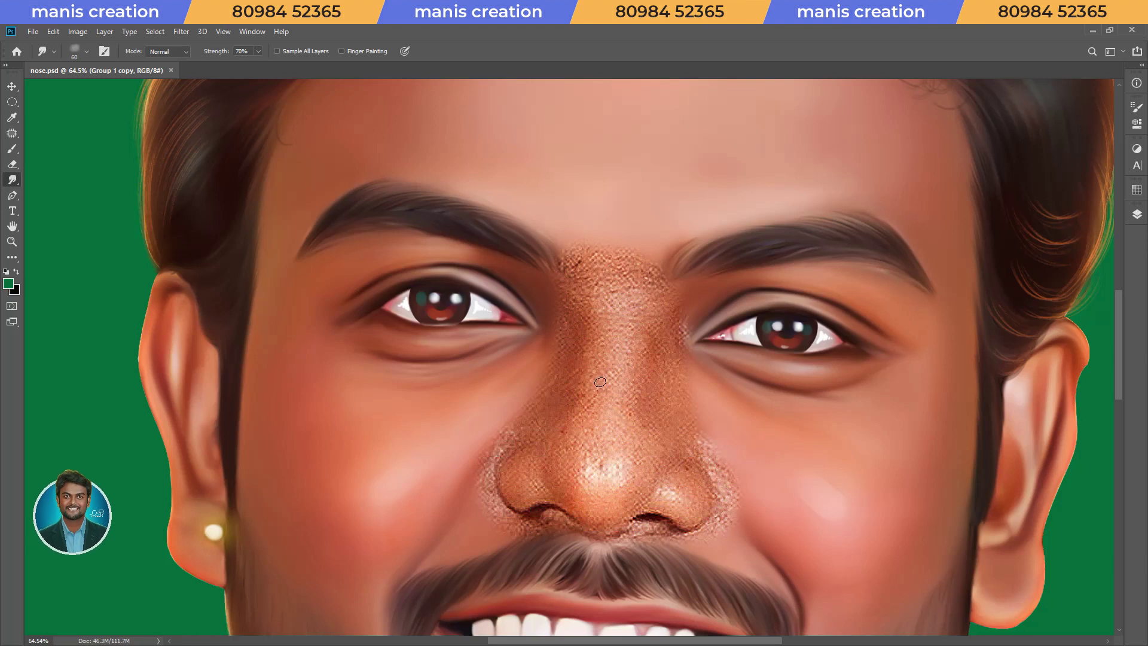
key(r)
scroll(548, 477, up, 3)
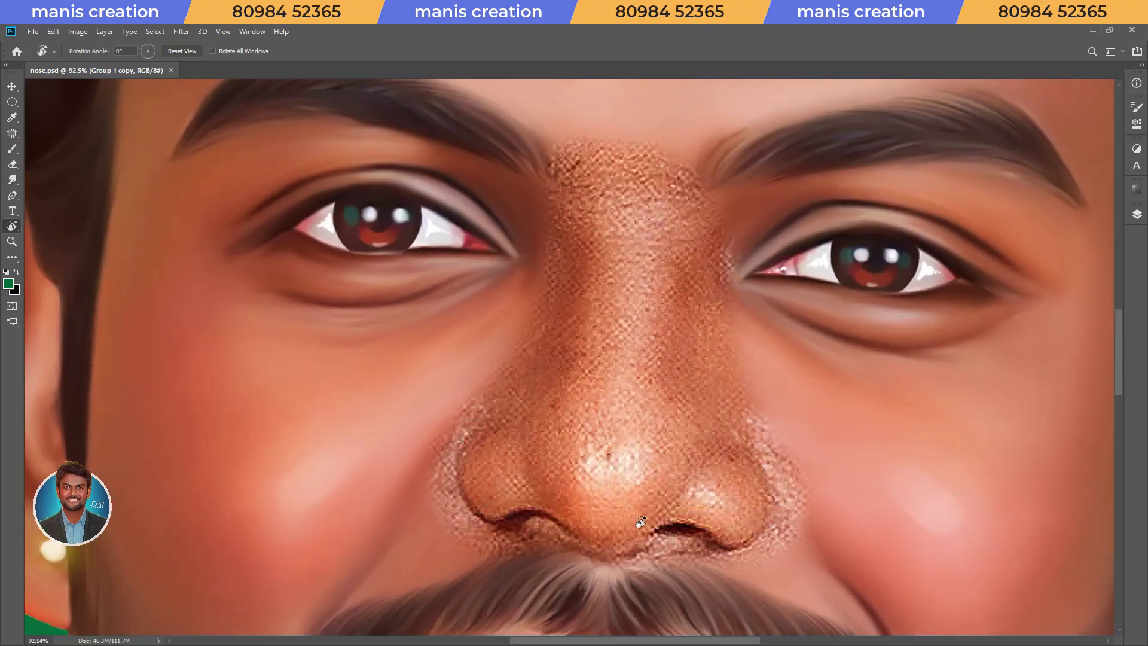
Step: Smudge the nose tip texture smooth and pull the blended patch up the nose bridge
drag(548, 477, 548, 548)
scroll(548, 549, up, 2)
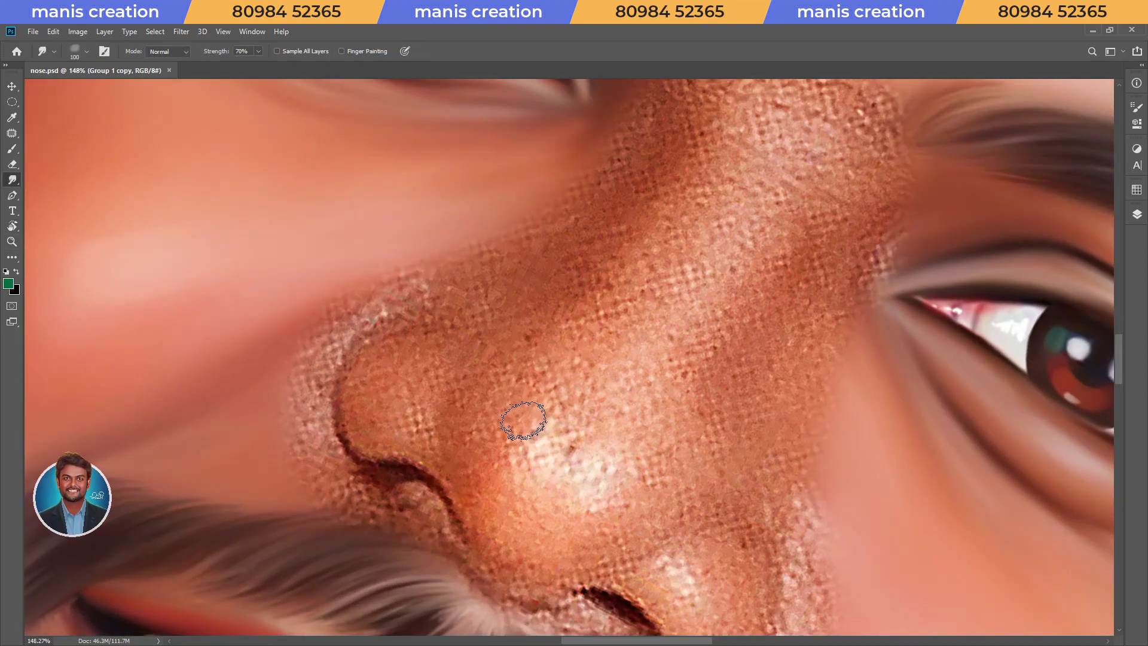
drag(520, 415, 498, 424)
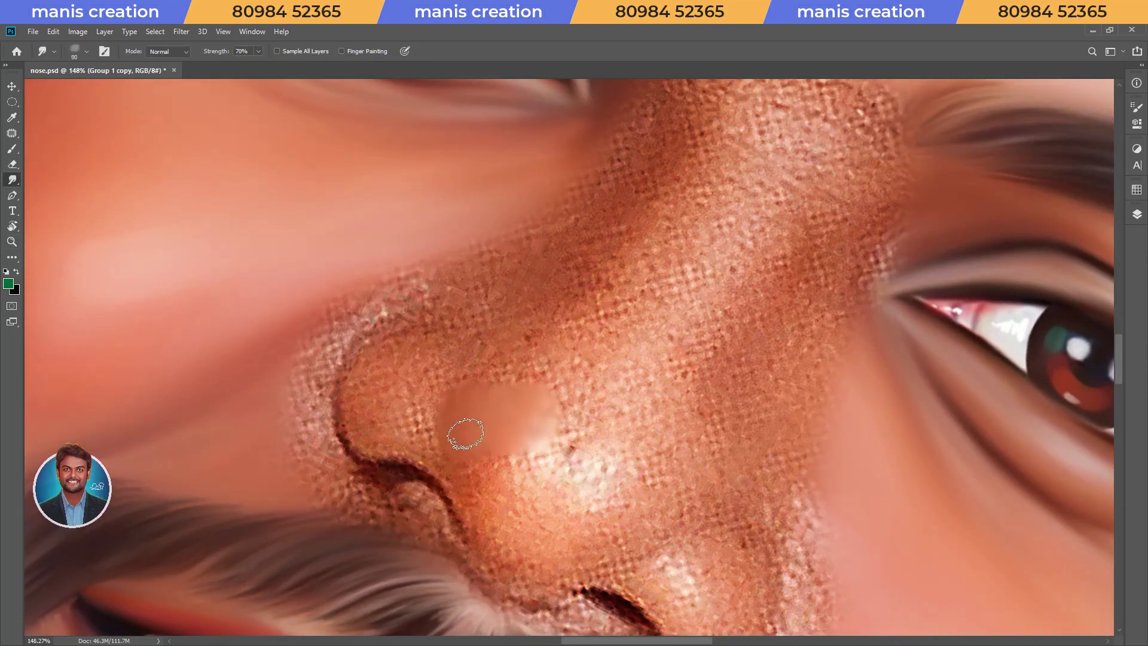
mouse_move(547, 373)
mouse_down()
mouse_move(549, 400)
mouse_move(512, 470)
mouse_move(501, 465)
mouse_up()
key(bracketright)
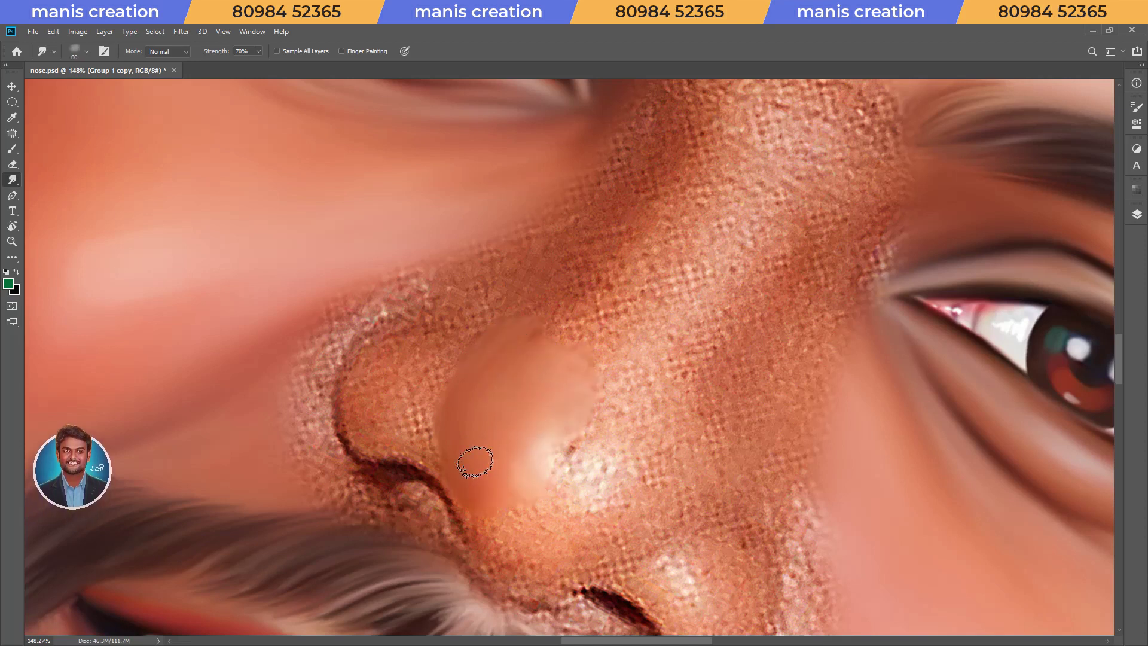
key(bracketleft)
drag(533, 340, 580, 297)
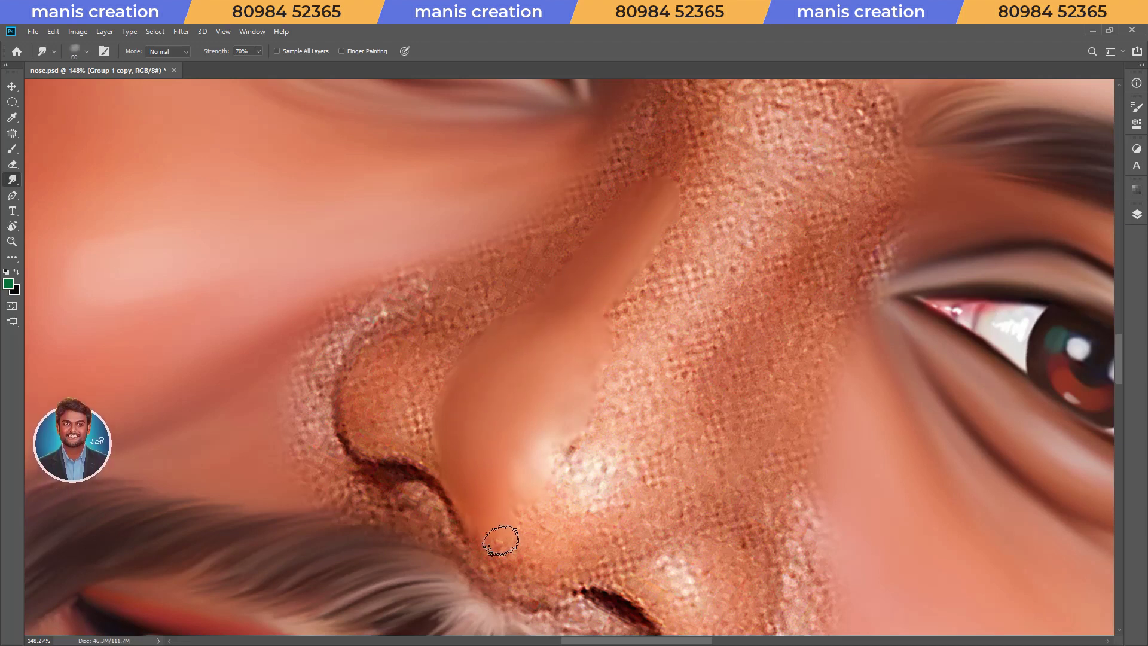
Step: Smooth the textured nostril edge and the dotted texture along the nose crease
mouse_move(553, 571)
mouse_down()
mouse_move(581, 548)
mouse_move(618, 546)
mouse_move(552, 505)
mouse_move(485, 489)
mouse_up()
key(bracketright)
key(bracketright)
key(bracketright)
key(bracketleft)
key(bracketleft)
key(bracketleft)
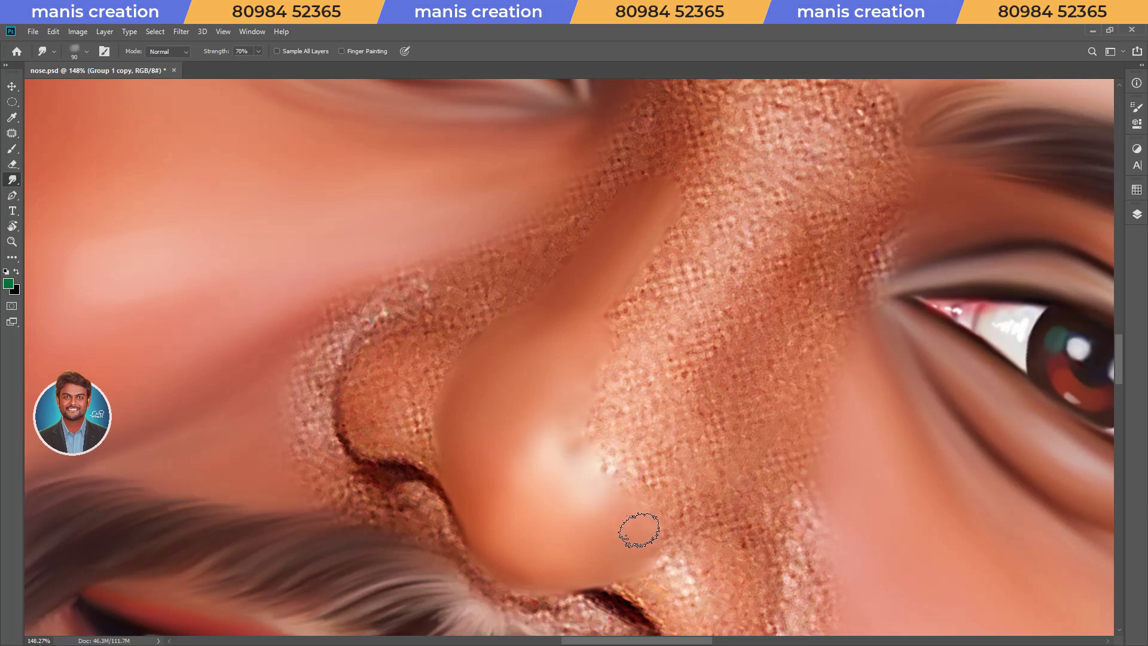
key(bracketleft)
key(bracketleft)
drag(547, 418, 662, 336)
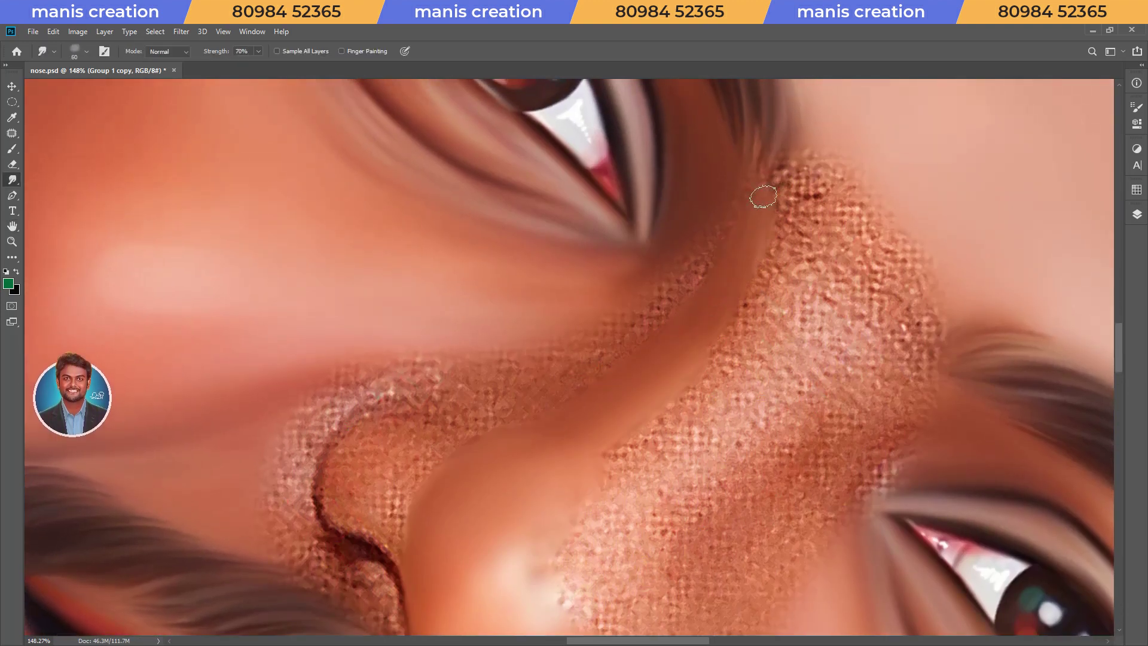
key(bracketright)
drag(708, 311, 673, 271)
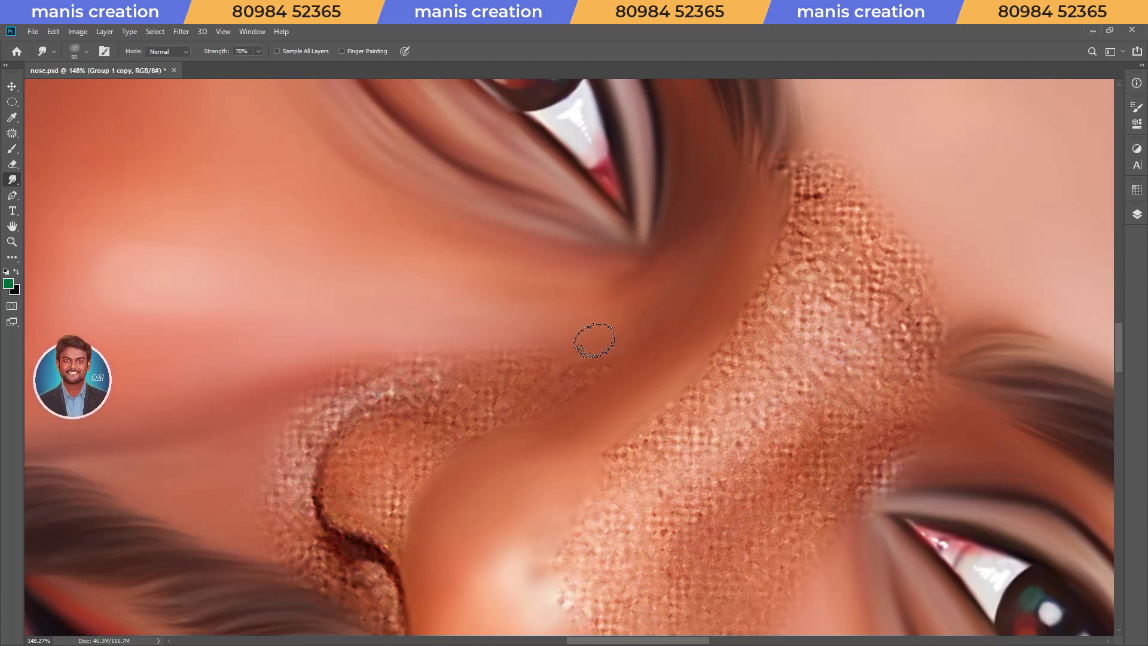
Step: With the view upright, blend the skin beside the nose crease and along the nostril edge
mouse_move(635, 315)
mouse_down()
mouse_move(452, 387)
mouse_move(451, 375)
mouse_up()
key(bracketleft)
drag(502, 322, 510, 305)
key(bracketright)
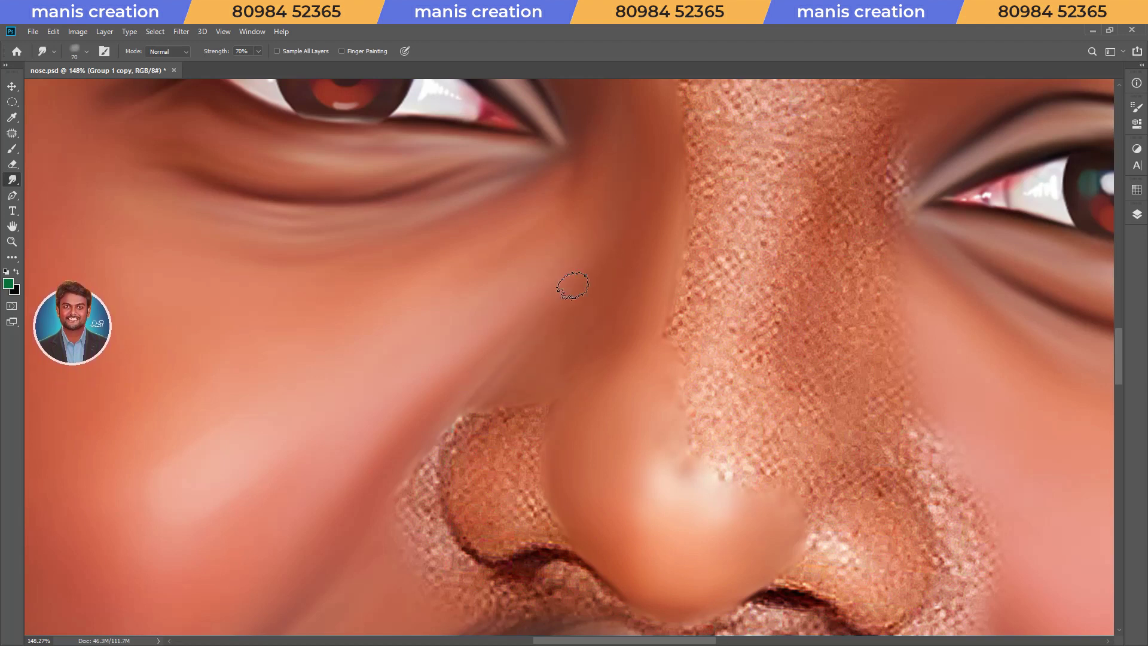
key(bracketleft)
scroll(572, 285, down, 5)
scroll(557, 386, up, 3)
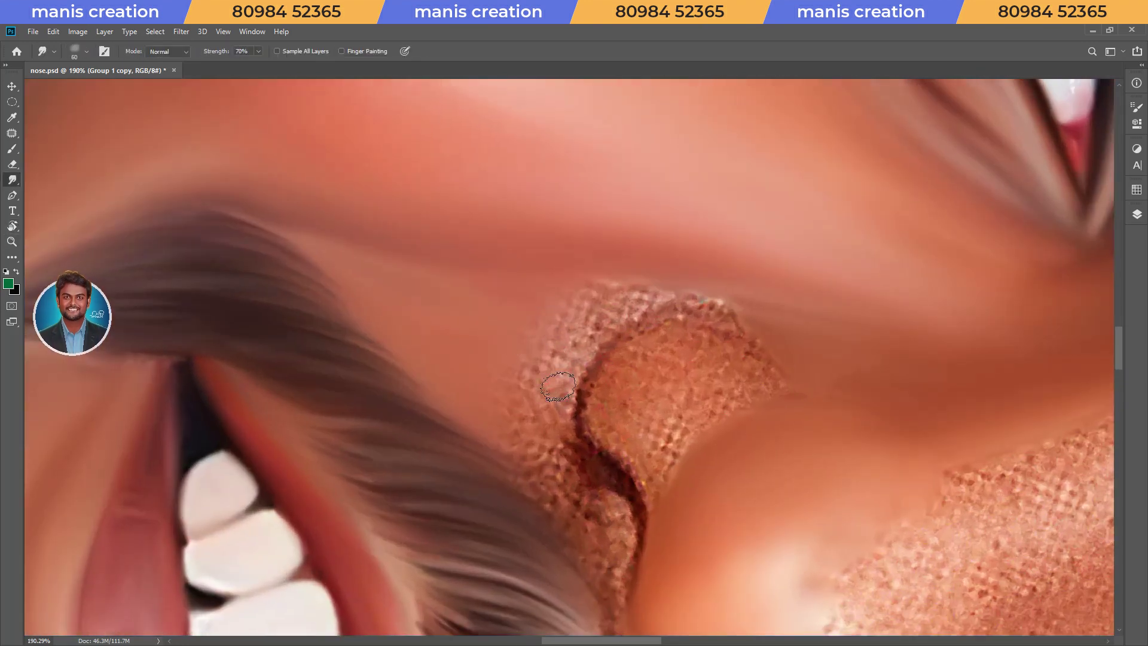
drag(591, 345, 633, 310)
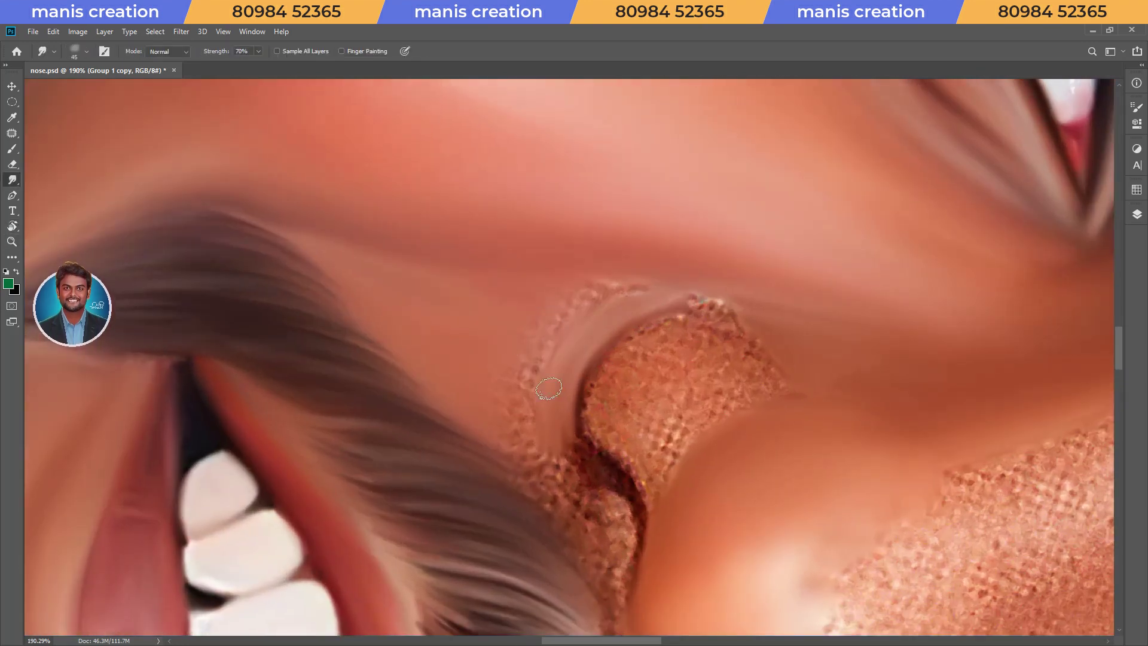
Step: Rotate around the first nostril and soften its dark edge into the skin
drag(561, 326, 573, 401)
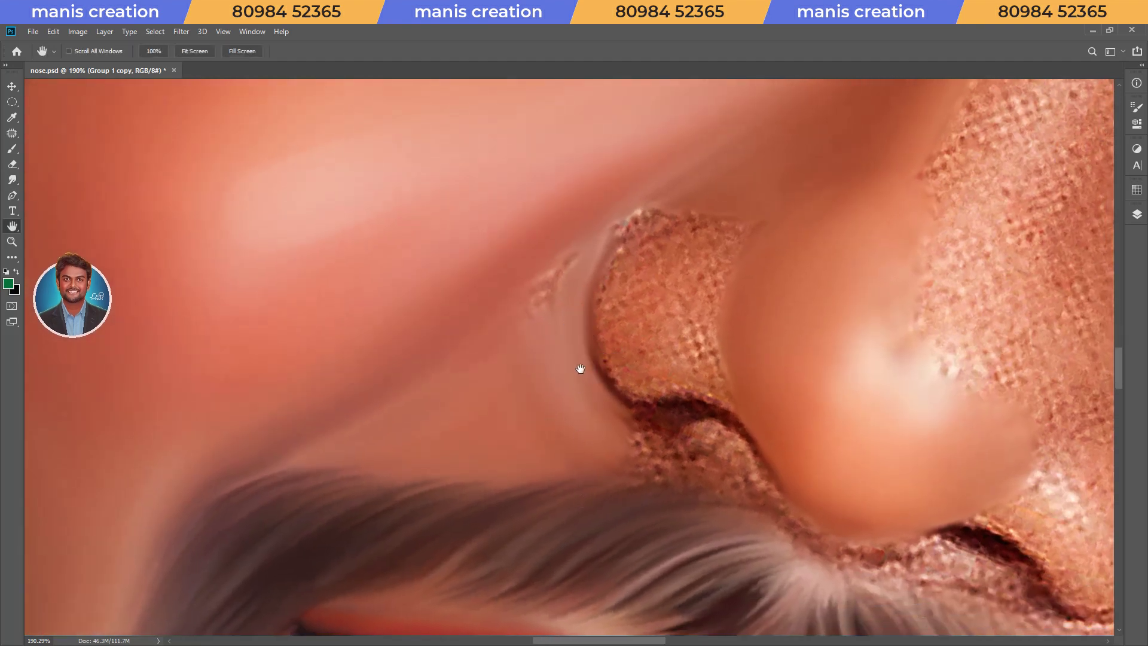
key(bracketleft)
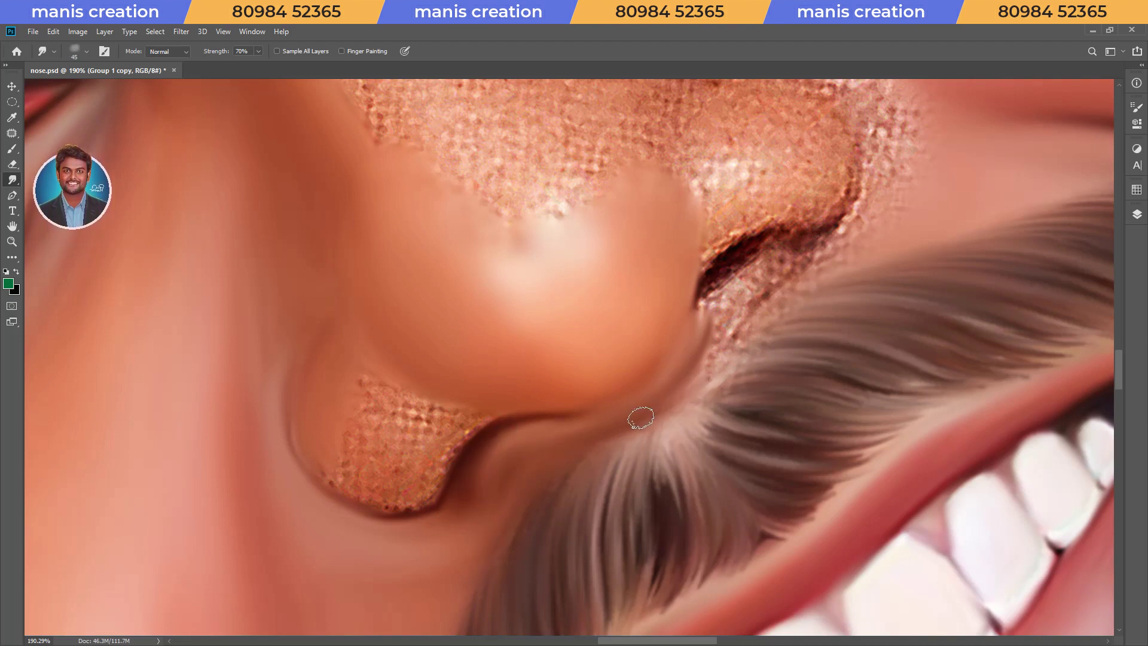
mouse_move(739, 284)
mouse_down()
mouse_move(791, 245)
mouse_move(711, 320)
mouse_up()
key(bracketleft)
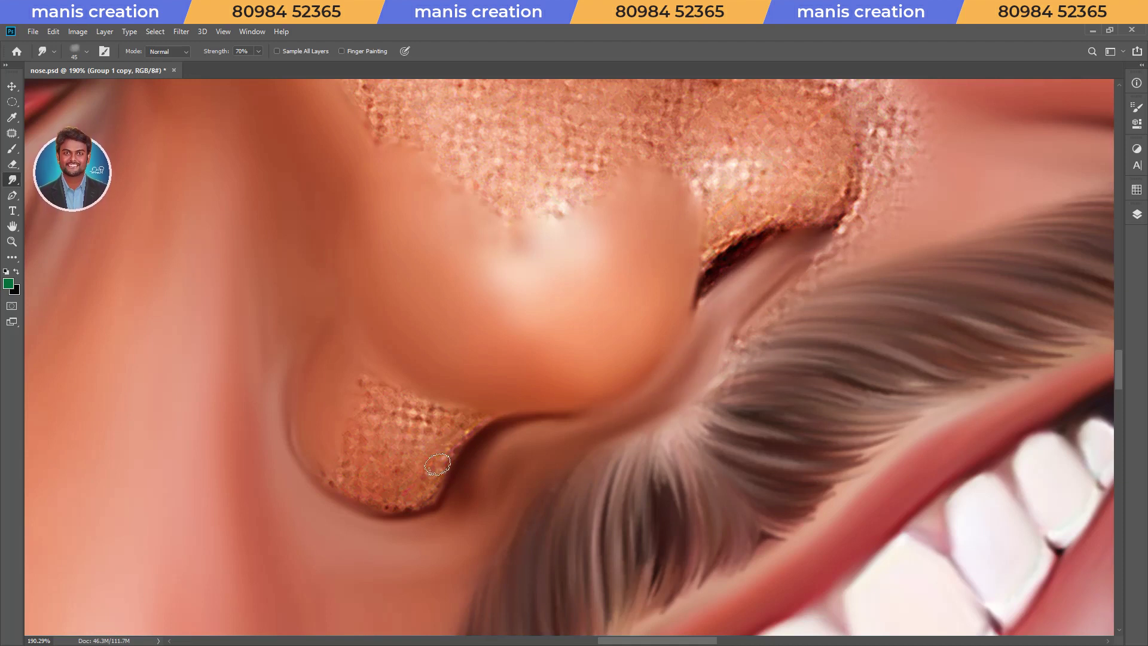
scroll(467, 428, up, 2)
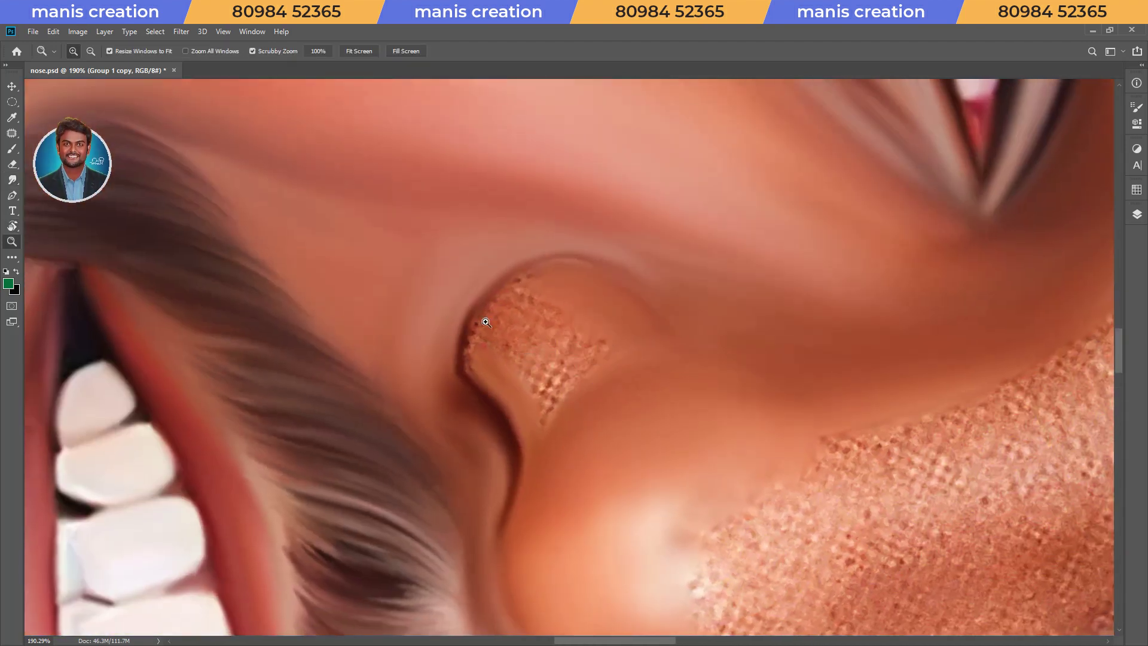
Step: Smooth the other nostril's pitted texture, lower Strength to 30%, and zoom out to review
drag(678, 418, 500, 264)
key(bracketleft)
key(bracketleft)
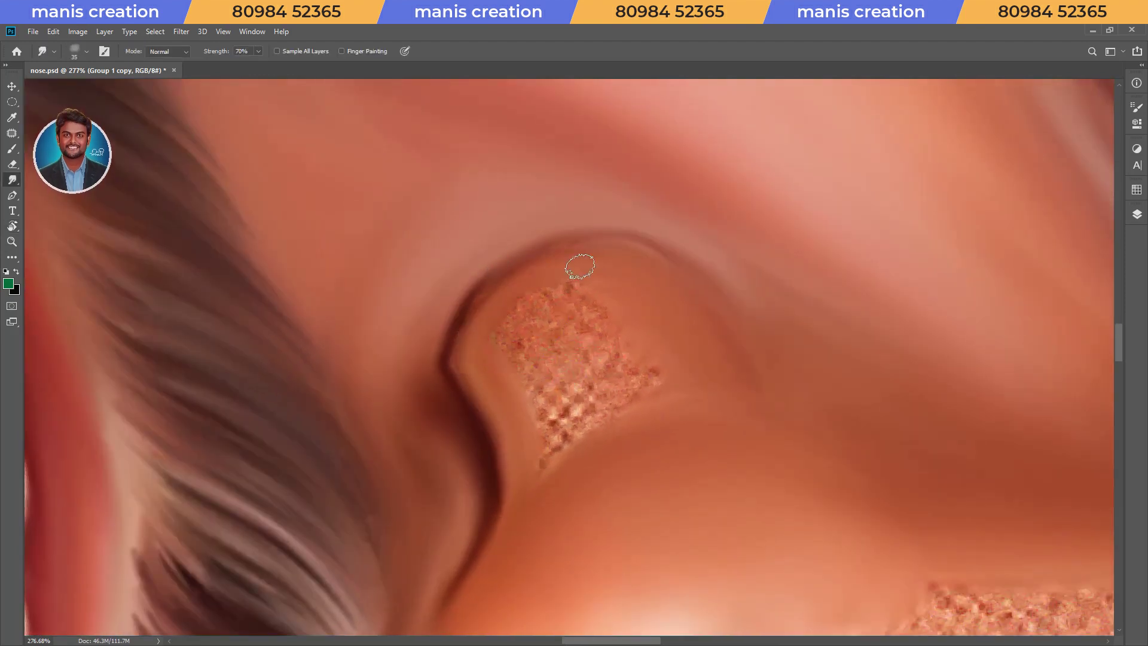
key(bracketright)
mouse_move(573, 284)
mouse_down()
mouse_move(521, 353)
mouse_move(582, 333)
mouse_move(494, 336)
mouse_move(577, 379)
mouse_move(628, 364)
mouse_move(576, 403)
mouse_move(565, 443)
mouse_up()
key(bracketleft)
key(3)
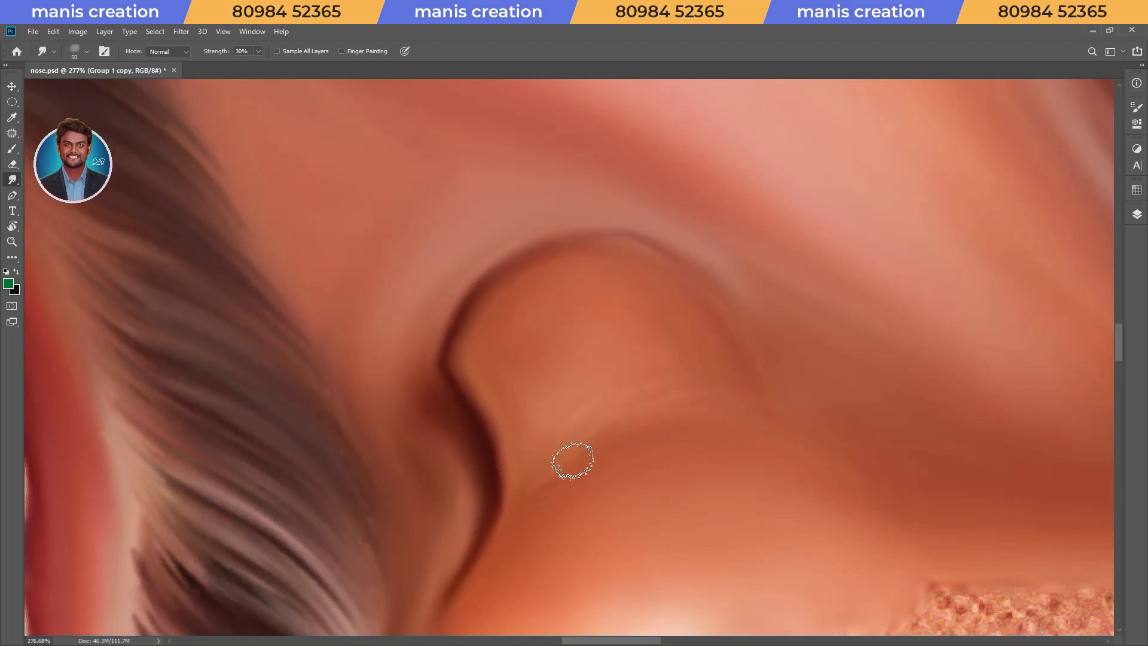
key(bracketright)
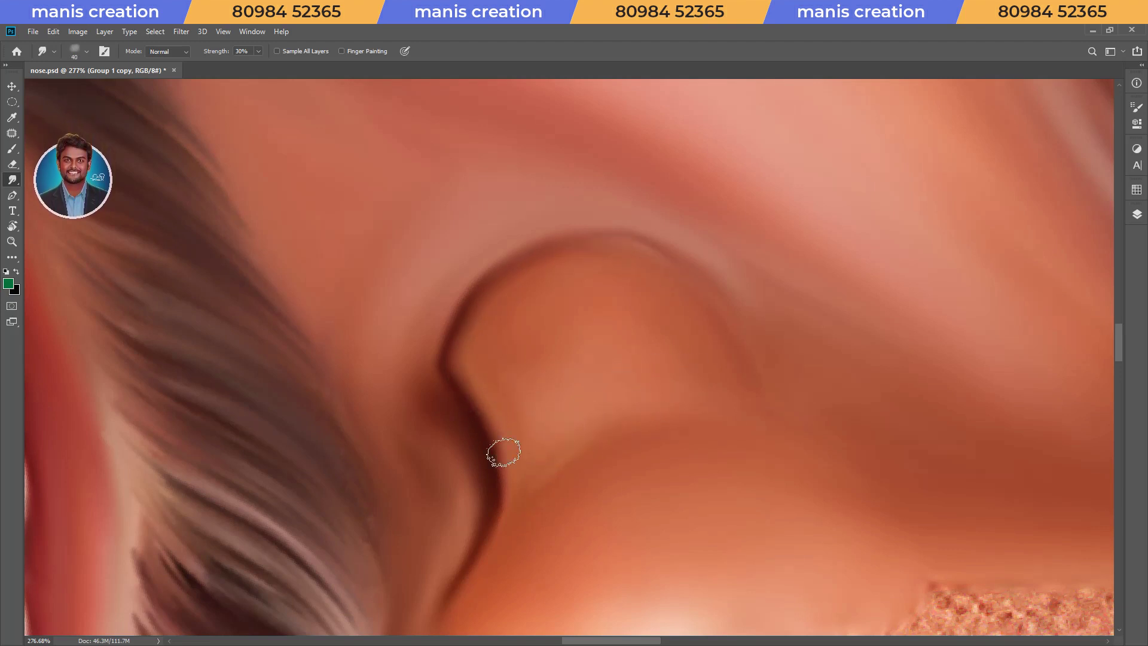
key(bracketright)
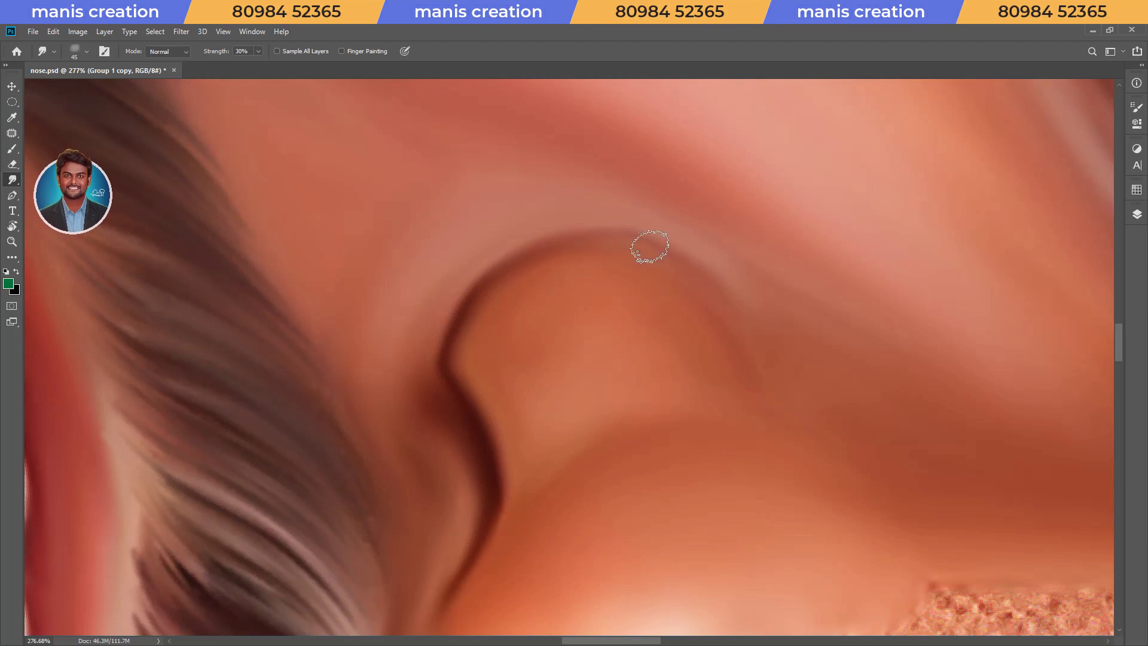
key(Escape)
Step: Smear the remaining textured patch on the nose smooth with Smudge strokes
scroll(533, 327, down, 5)
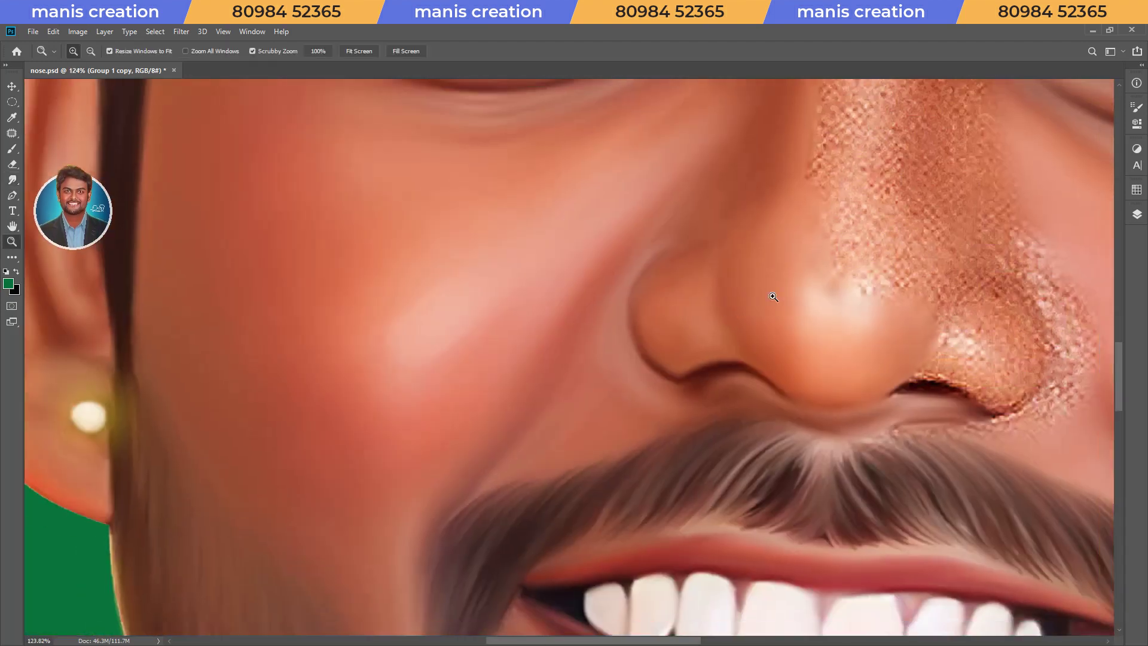
key(z)
scroll(608, 372, up, 2)
key(r)
mouse_move(515, 463)
mouse_down()
mouse_move(640, 375)
mouse_move(533, 443)
mouse_move(569, 375)
mouse_move(463, 404)
mouse_move(608, 267)
mouse_move(672, 361)
mouse_move(584, 435)
mouse_move(514, 461)
mouse_move(533, 415)
mouse_move(484, 338)
mouse_move(561, 277)
mouse_up()
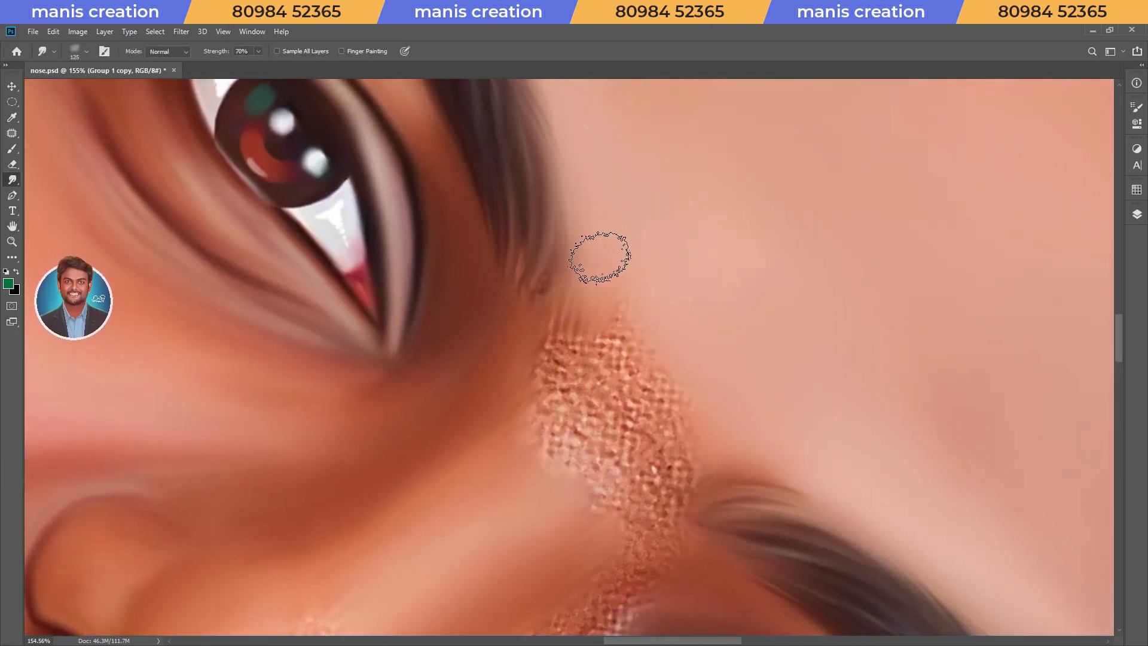
key(bracketleft)
mouse_move(599, 257)
mouse_down()
mouse_move(584, 325)
mouse_move(703, 450)
mouse_up()
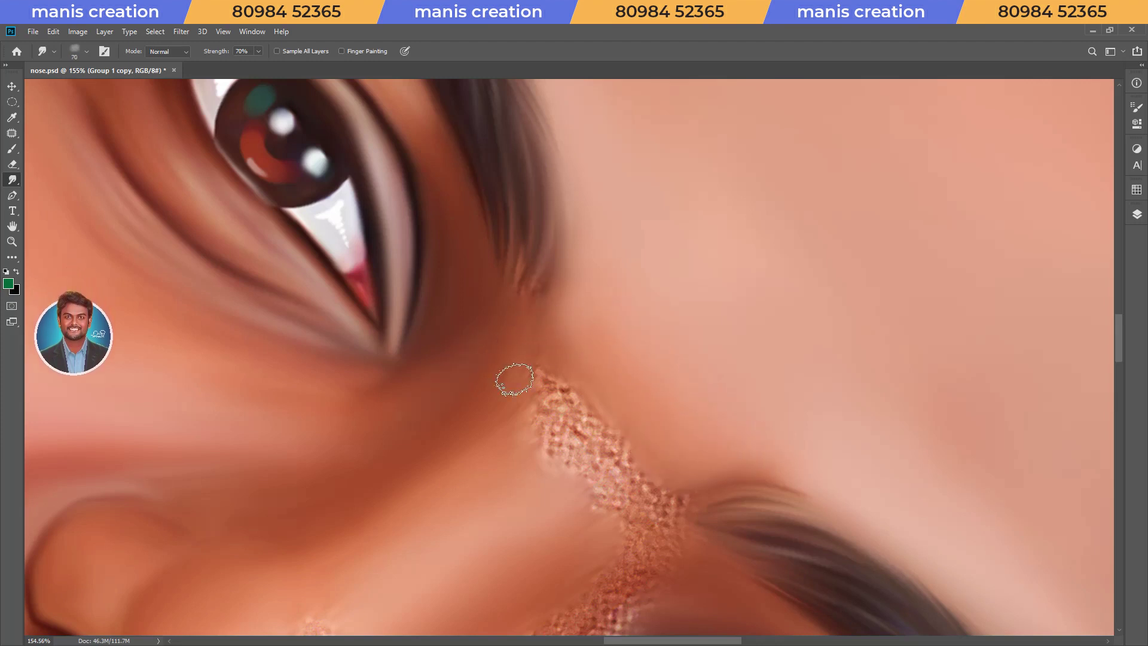
key(bracketright)
key(bracketright)
key(bracketright)
key(bracketright)
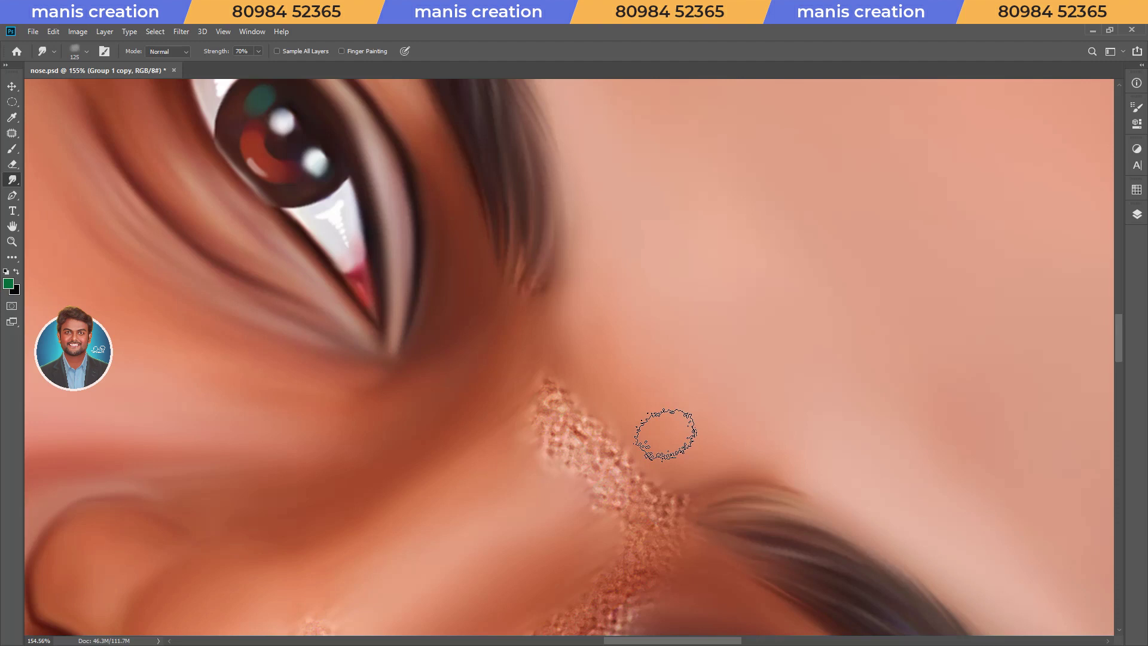
Step: Pan and rotate the view to centre the nose bridge between both eyes
key(h)
mouse_move(796, 456)
mouse_down()
mouse_move(505, 326)
mouse_move(533, 301)
mouse_move(529, 287)
mouse_move(559, 334)
mouse_up()
key(r)
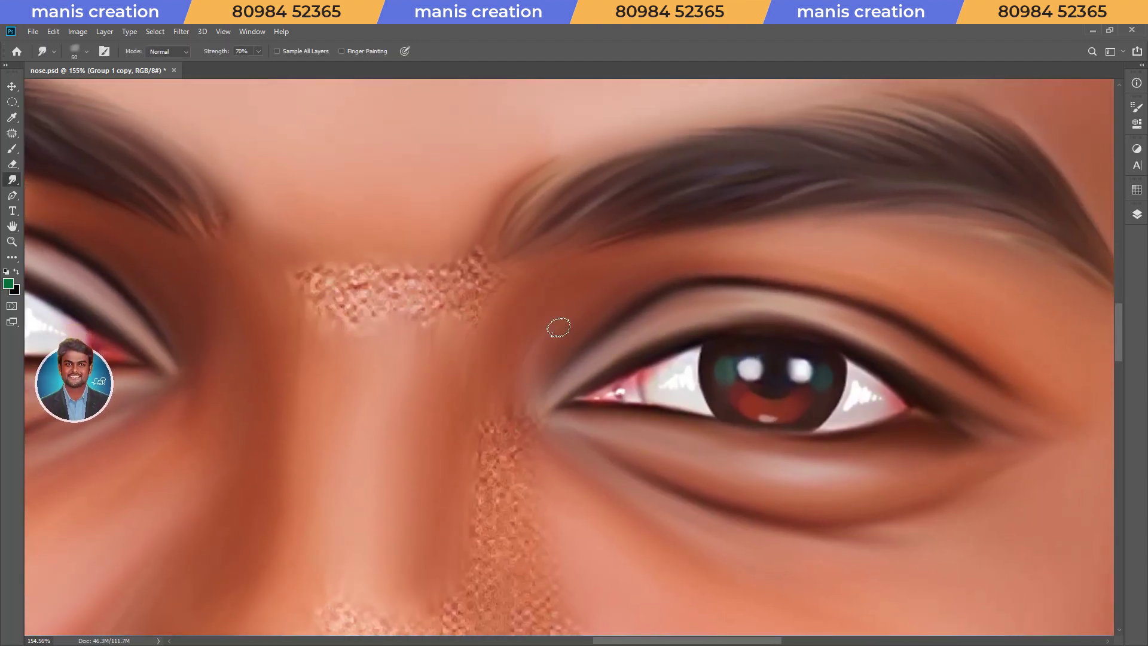
key(bracketright)
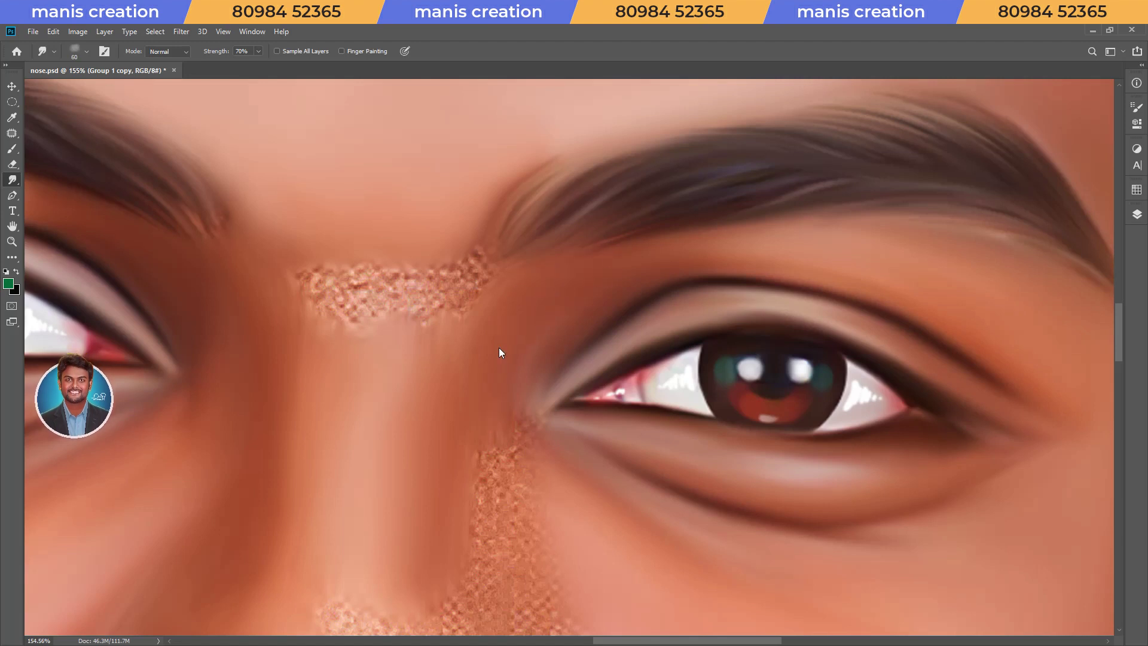
key(r)
drag(498, 352, 454, 311)
key(bracketright)
key(bracketright)
key(bracketleft)
key(bracketleft)
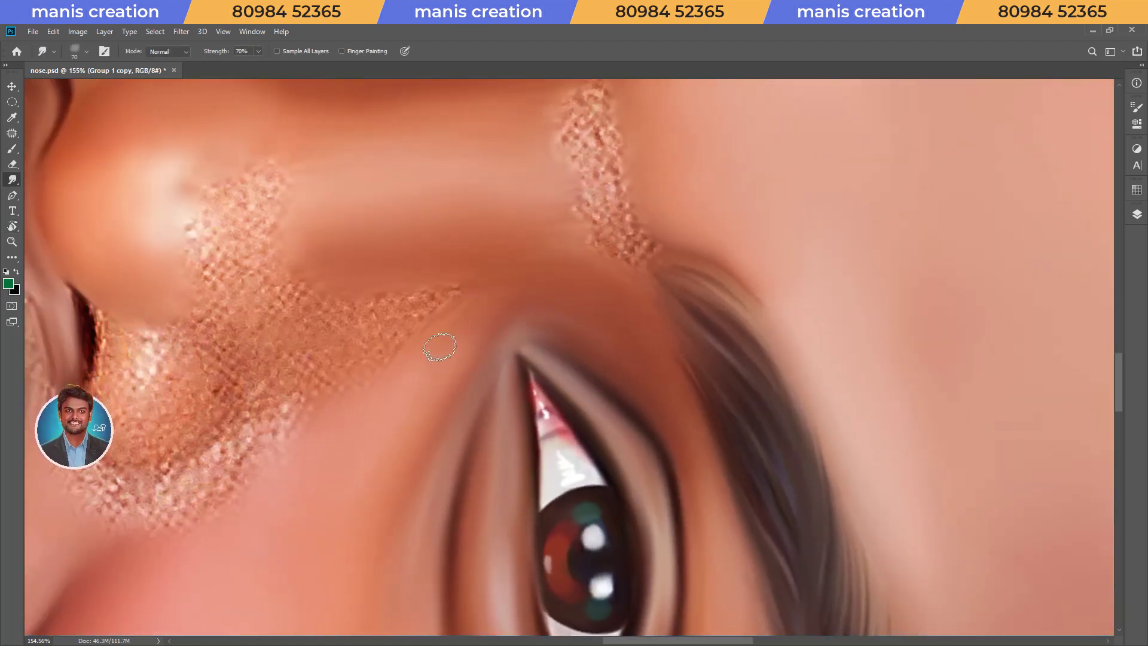
mouse_move(423, 364)
mouse_down()
mouse_move(502, 312)
mouse_move(504, 382)
mouse_up()
Step: Smooth the speckled texture near the eye corner at the top of the bridge
mouse_move(598, 323)
mouse_down()
mouse_move(604, 333)
mouse_move(495, 403)
mouse_move(456, 451)
mouse_move(430, 376)
mouse_move(536, 340)
mouse_move(617, 354)
mouse_move(625, 397)
mouse_move(585, 407)
mouse_up()
key(bracketright)
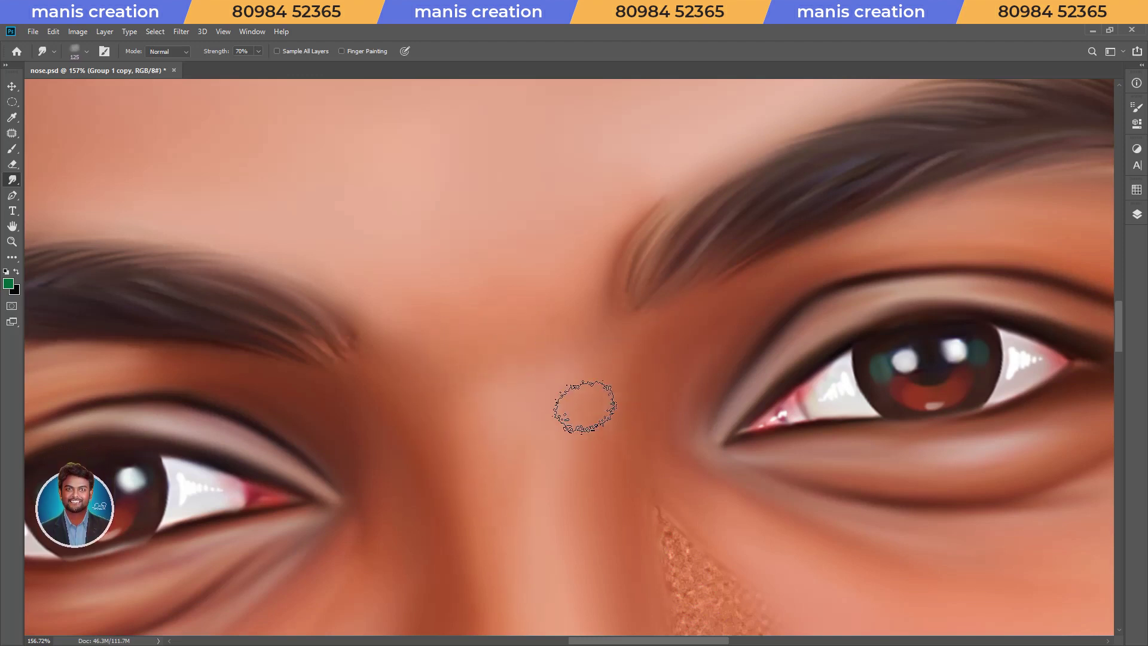
key(bracketright)
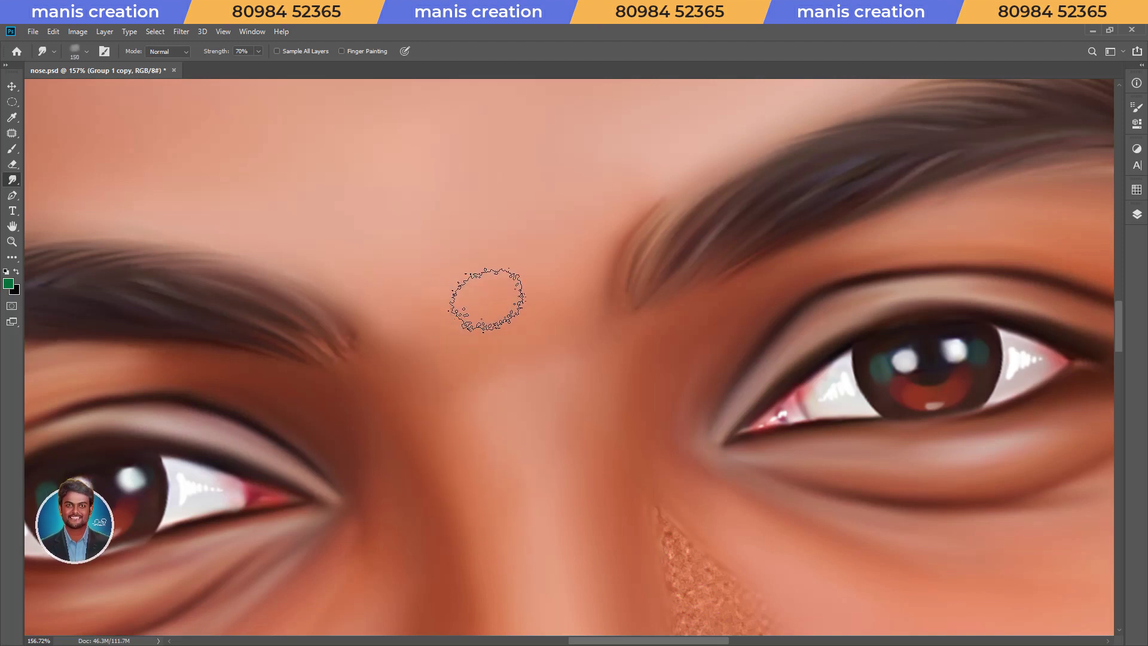
key(Escape)
scroll(566, 181, down, 5)
Step: Hide canvas extras with Ctrl+H and smear the upper nose texture smooth
key(ctrl+h)
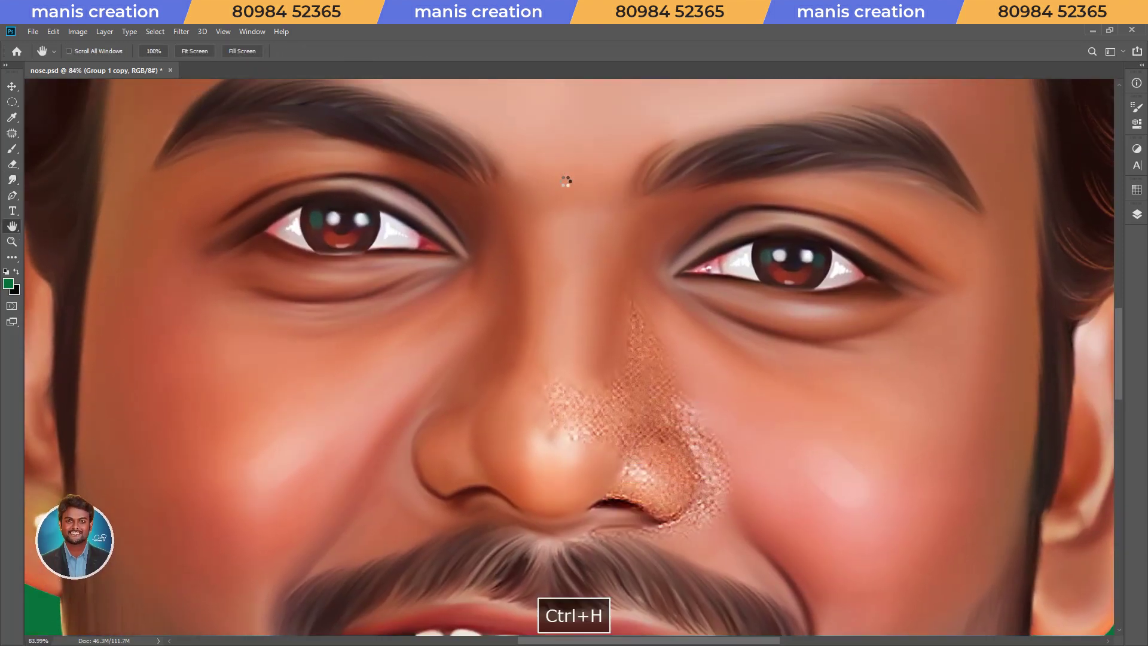
scroll(566, 180, up, 3)
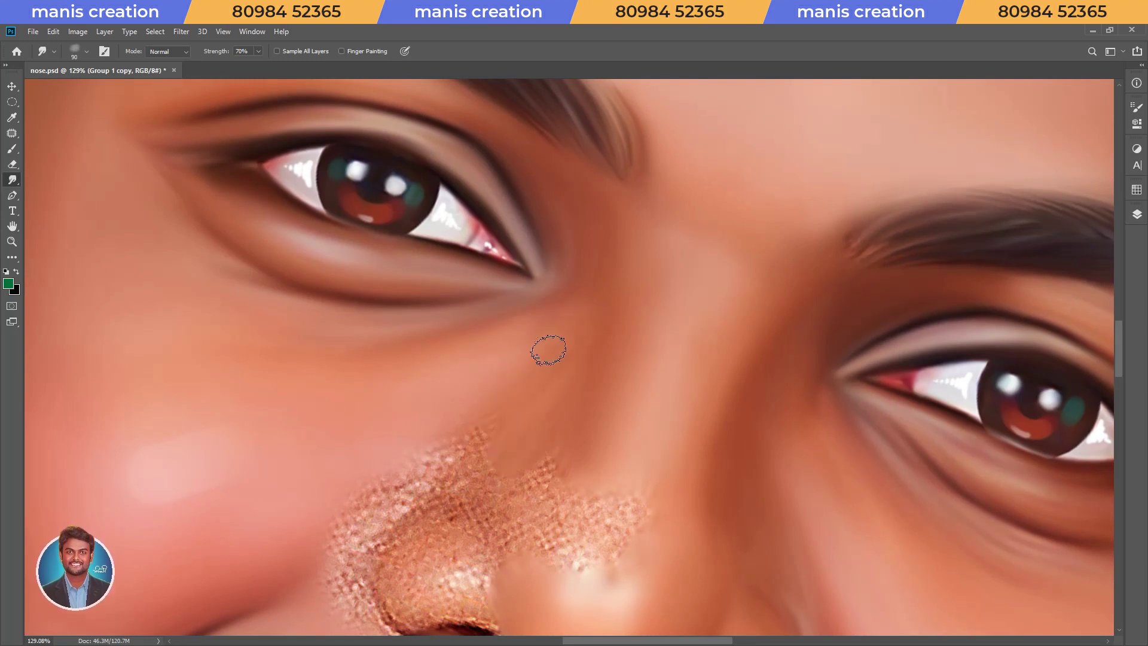
drag(540, 338, 313, 547)
key(bracketright)
key(bracketright)
key(bracketleft)
Step: Tilt the view and blend the skin along the side of the nose
mouse_move(595, 520)
mouse_down()
mouse_move(522, 414)
mouse_move(546, 435)
mouse_move(500, 454)
mouse_move(564, 379)
mouse_move(563, 415)
mouse_move(620, 415)
mouse_move(590, 500)
mouse_up()
key(bracketright)
key(bracketright)
key(bracketleft)
key(bracketleft)
key(bracketright)
mouse_move(535, 391)
mouse_down()
mouse_move(600, 328)
mouse_move(554, 385)
mouse_up()
key(bracketright)
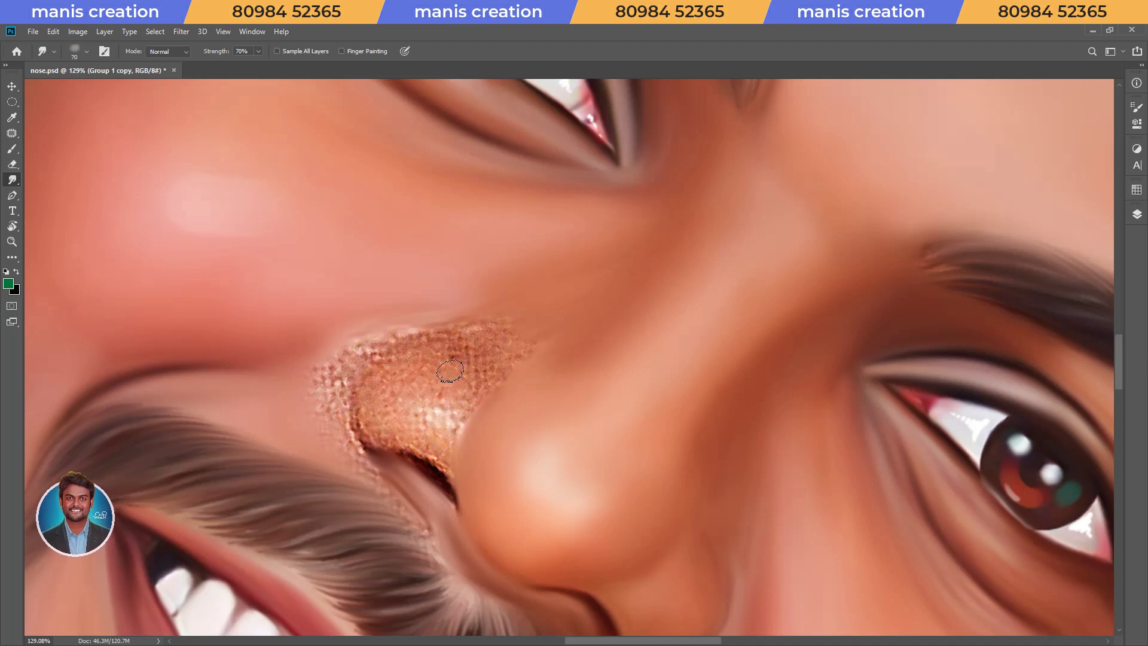
Step: Smooth the speckled texture along the nostril's edge and top edge
scroll(451, 370, down, 3)
scroll(487, 482, up, 5)
mouse_move(459, 412)
mouse_down()
mouse_move(492, 354)
mouse_move(452, 418)
mouse_up()
key(bracketright)
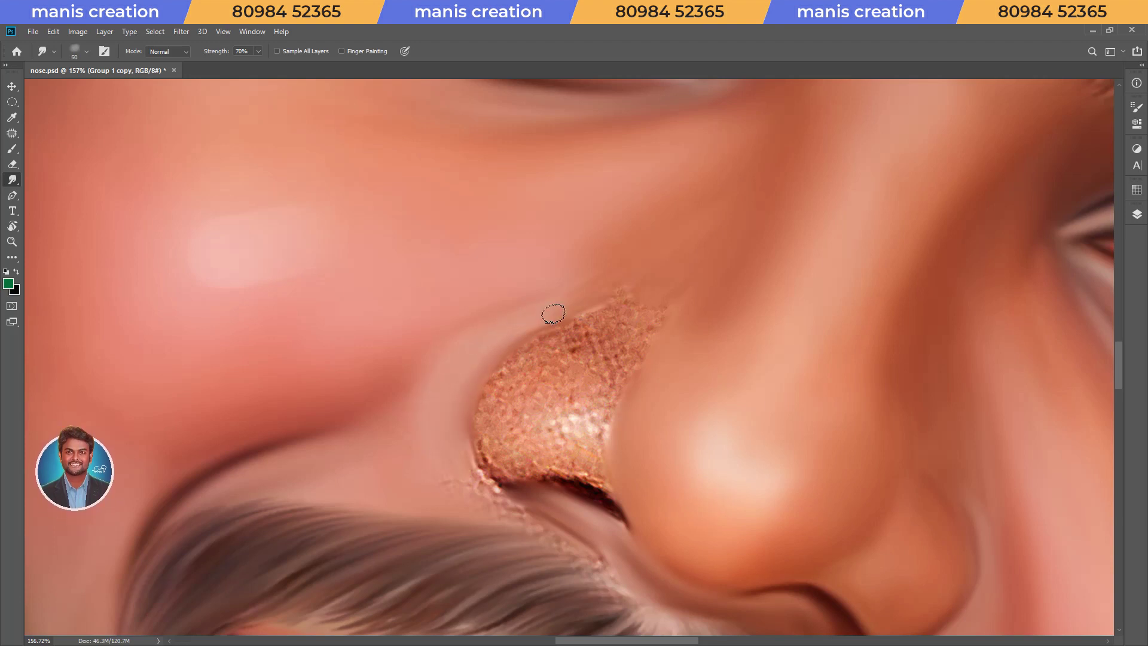
drag(613, 305, 660, 319)
key(bracketright)
key(bracketright)
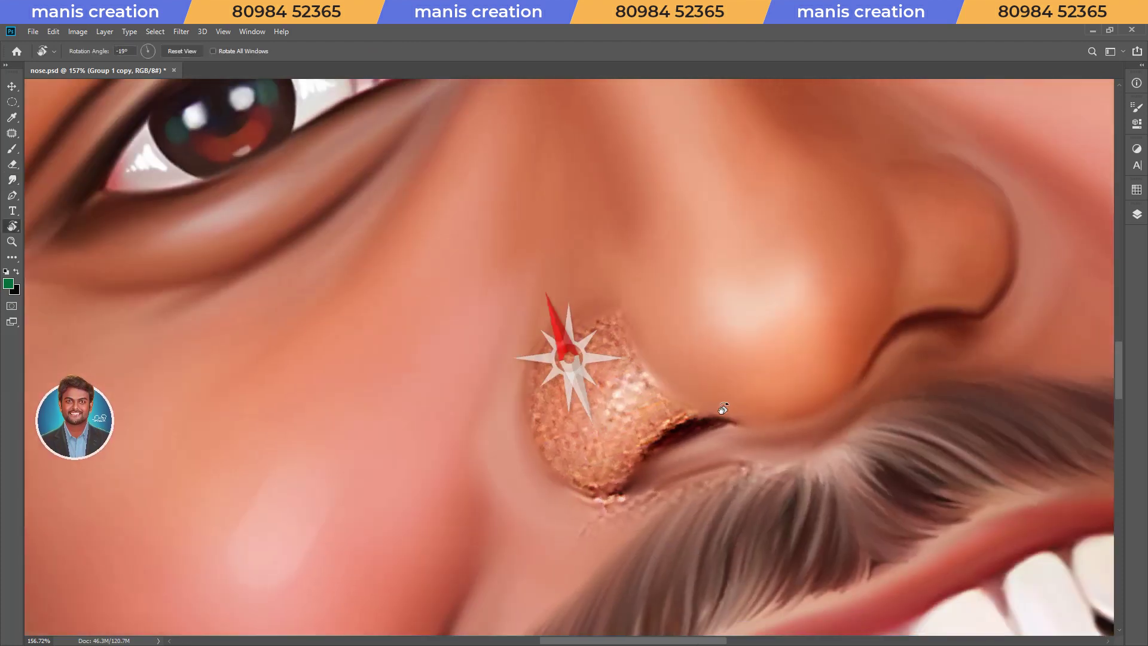
drag(629, 332, 482, 339)
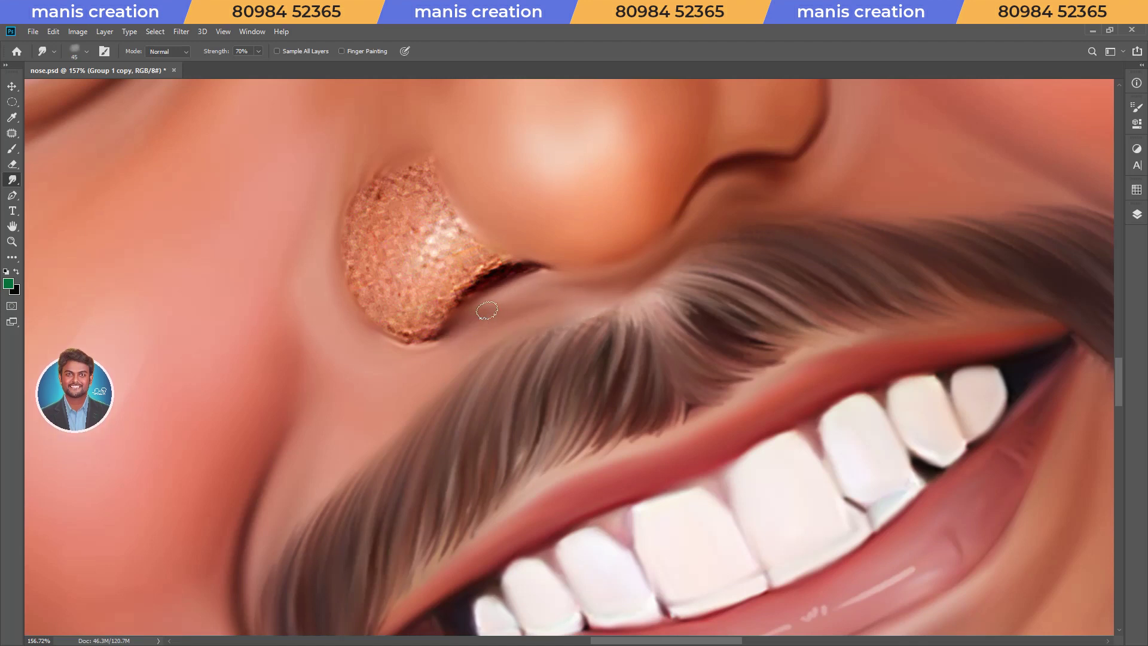
Step: Zoom to about 231% and smooth the right nostril wing's rim and upper-left texture
scroll(559, 417, up, 3)
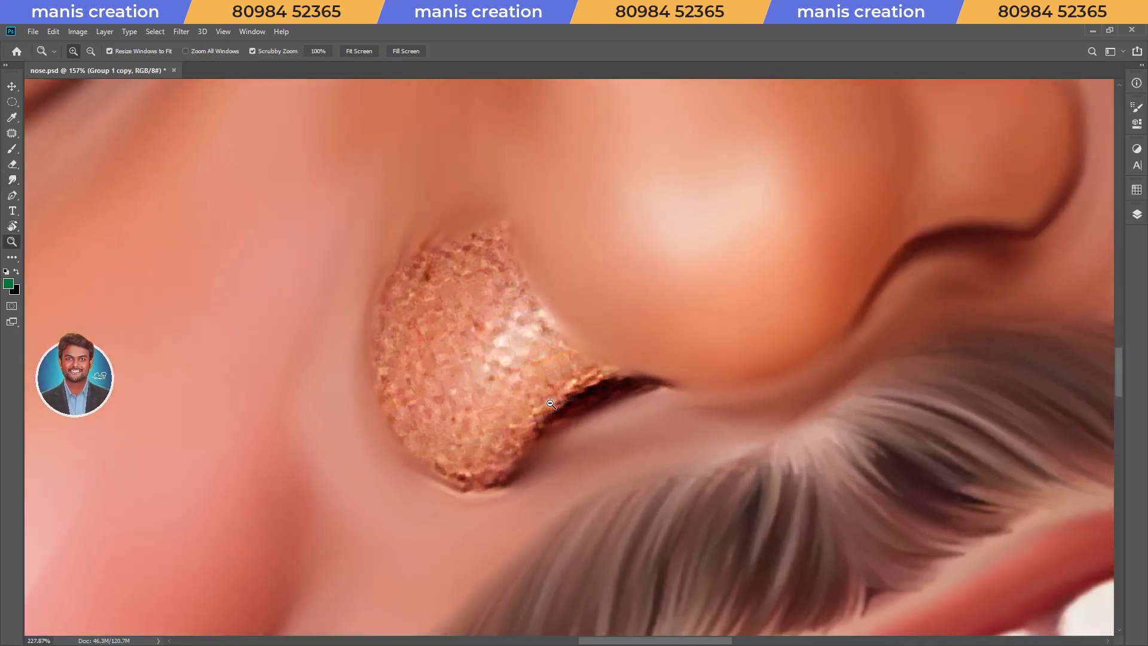
drag(487, 436, 568, 366)
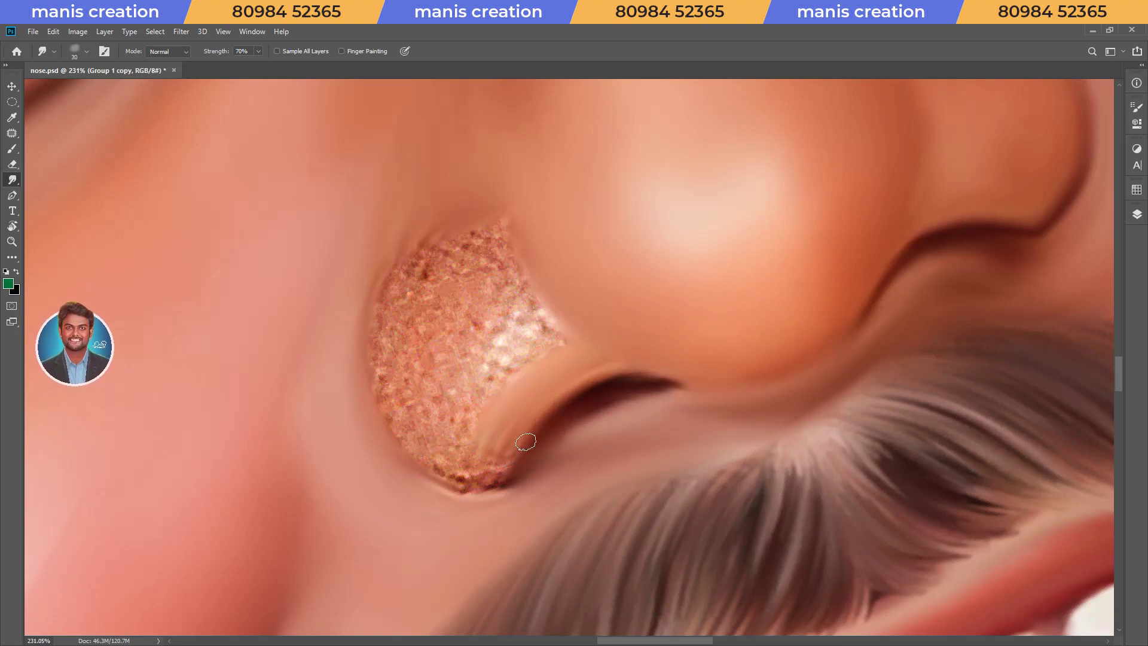
mouse_move(484, 458)
mouse_down()
mouse_move(560, 392)
mouse_move(540, 480)
mouse_up()
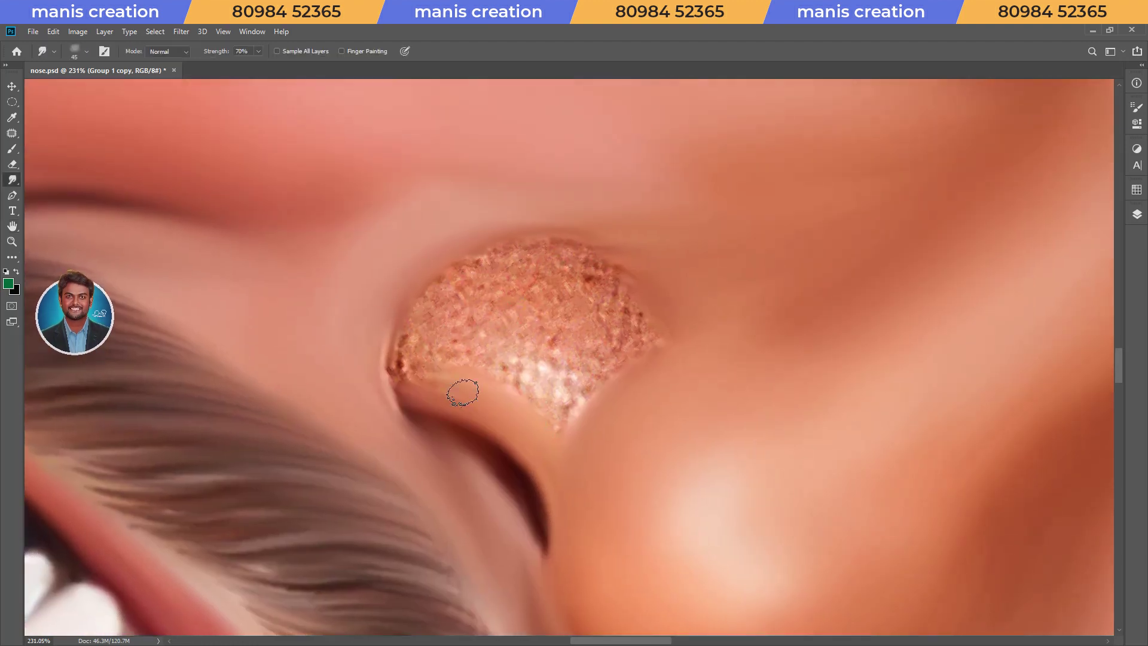
drag(419, 382, 415, 365)
mouse_move(429, 326)
mouse_down()
mouse_move(497, 263)
mouse_move(577, 262)
mouse_move(630, 328)
mouse_move(546, 295)
mouse_move(493, 326)
mouse_move(500, 367)
mouse_move(568, 391)
mouse_move(551, 359)
mouse_up()
key(bracketright)
key(bracketright)
key(bracketright)
key(bracketright)
key(bracketleft)
key(bracketleft)
key(bracketright)
key(bracketright)
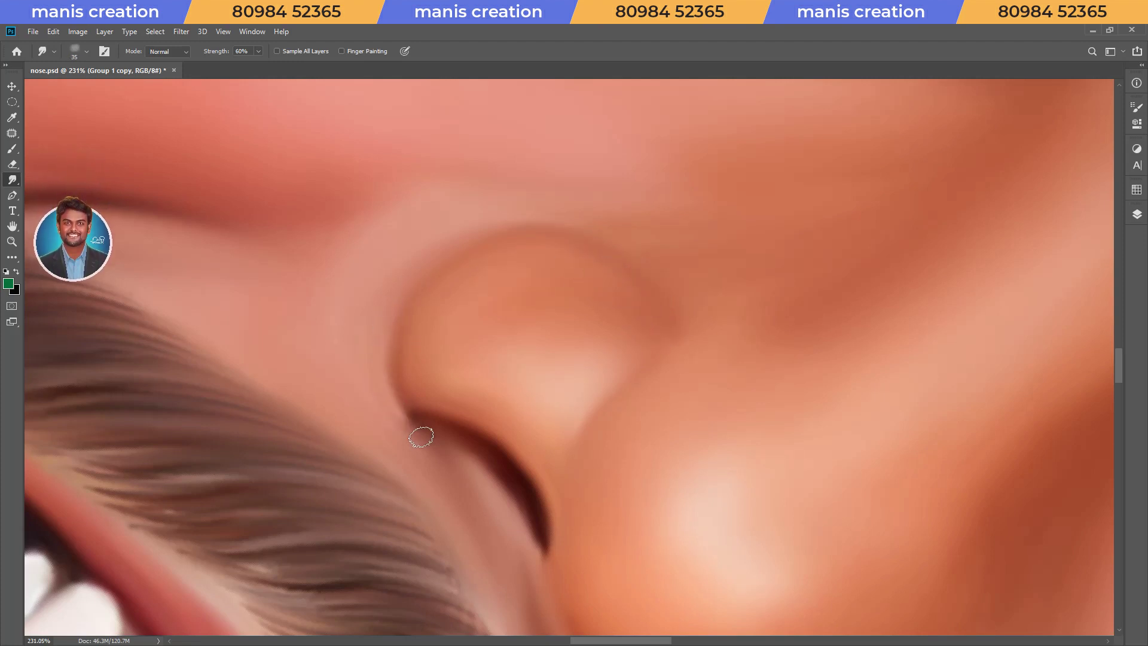
key(bracketright)
key(bracketright)
key(bracketright)
key(bracketright)
key(bracketright)
key(bracketright)
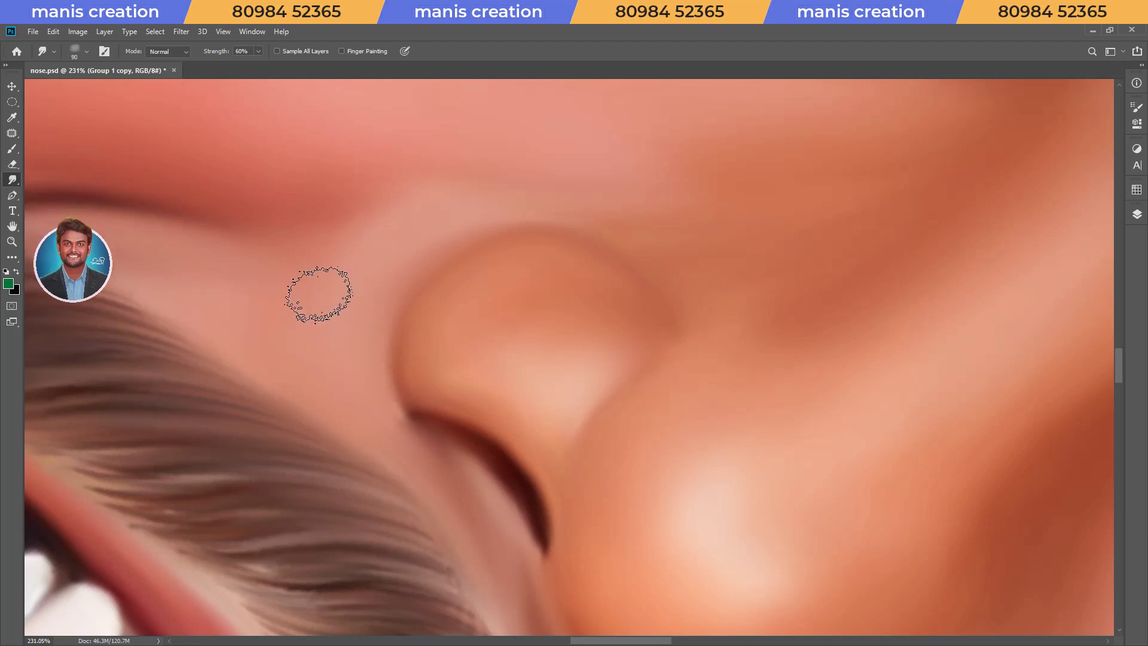
scroll(617, 389, down, 5)
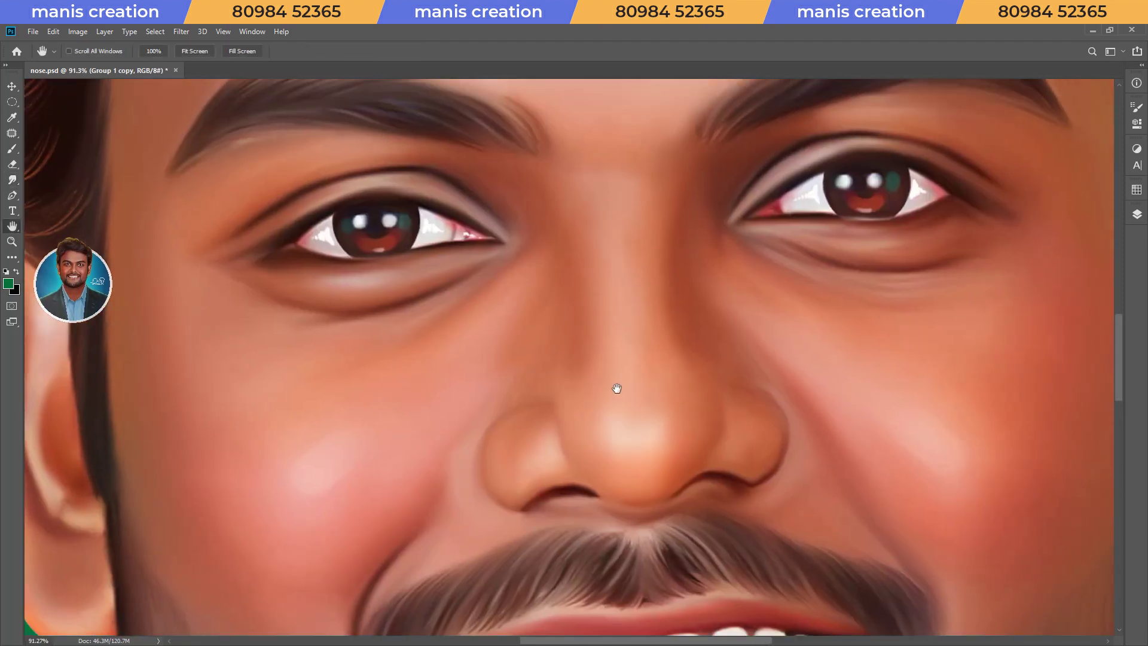
Step: Enlarge the smudge brush, then zoom out with Z to review the whole face
scroll(617, 388, up, 3)
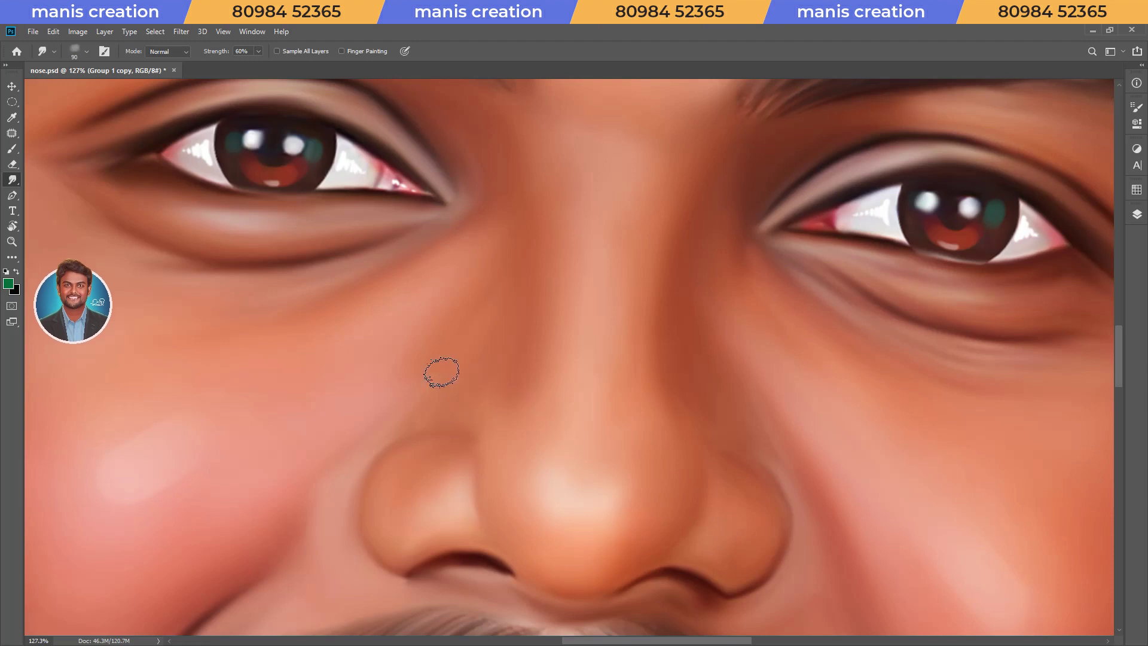
key(bracketright)
key(bracketright)
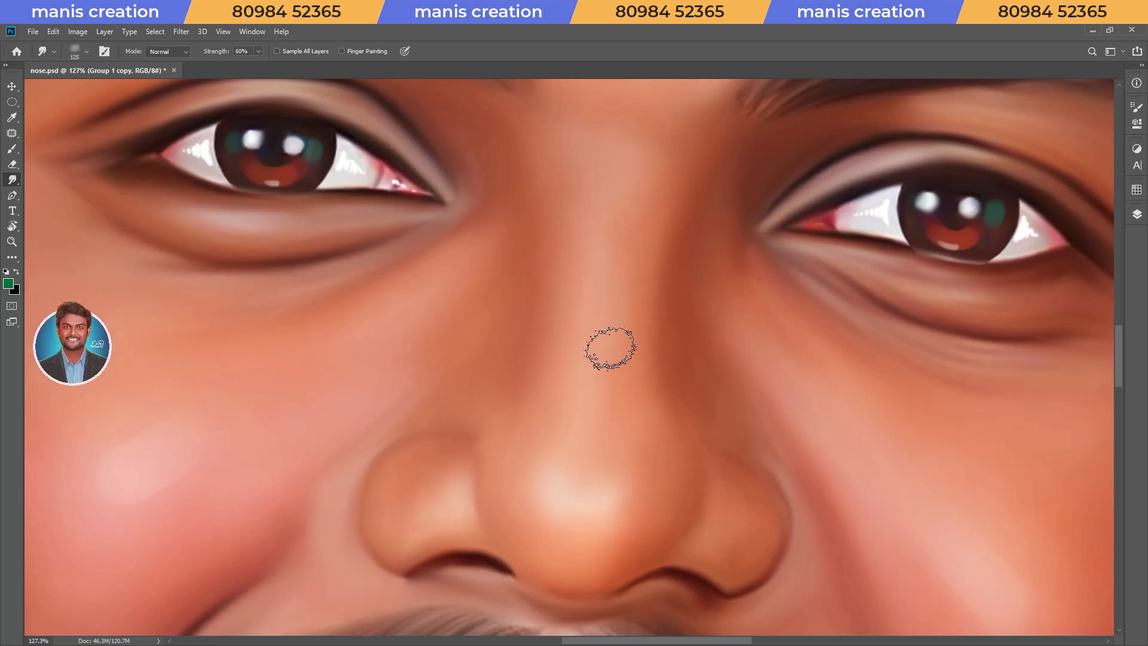
key(z)
drag(578, 351, 508, 355)
key(r)
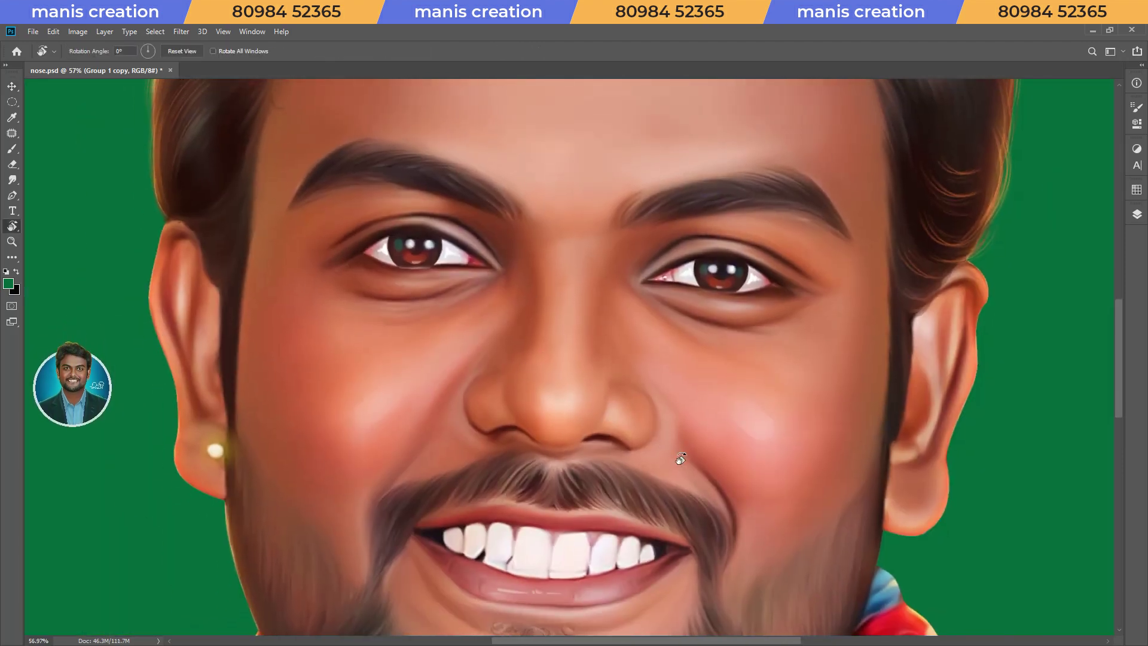